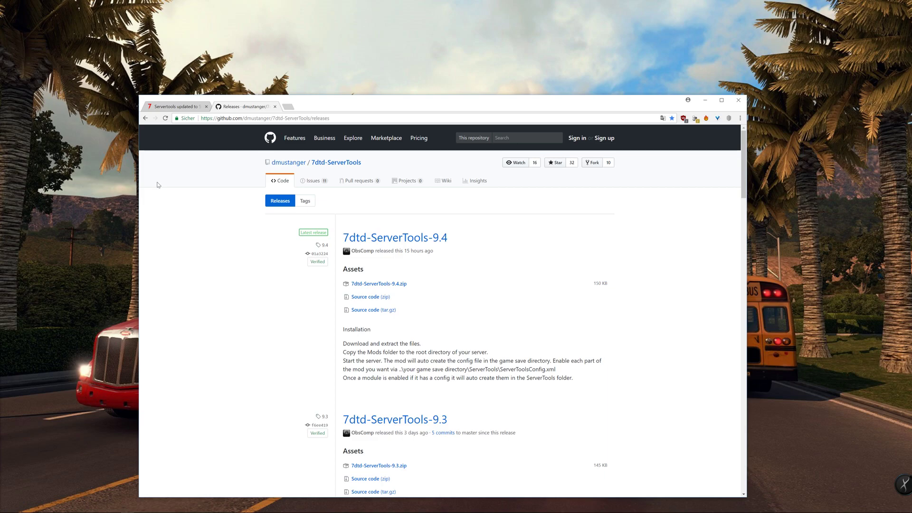
# Open the 7dtd-ServerTools GitHub repository from the link in the 7 Days to Die forum post
pyautogui.click(165, 106)
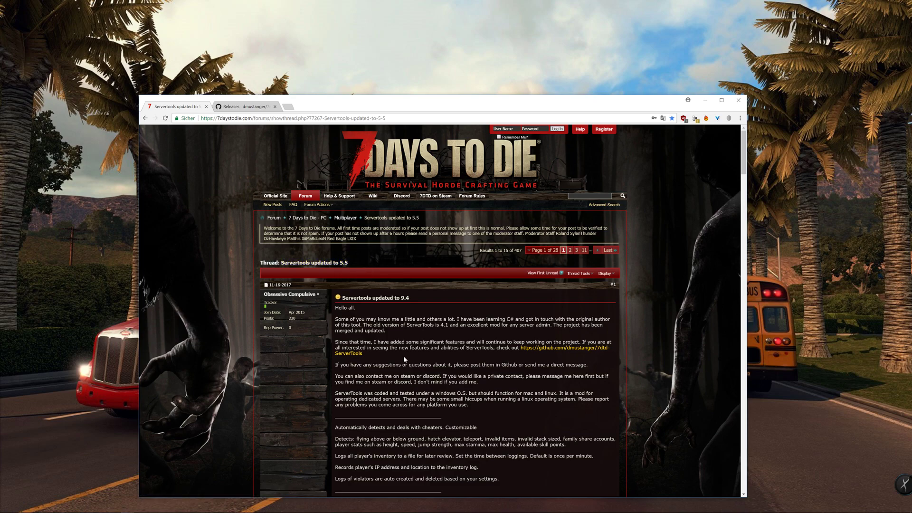
pyautogui.click(563, 348)
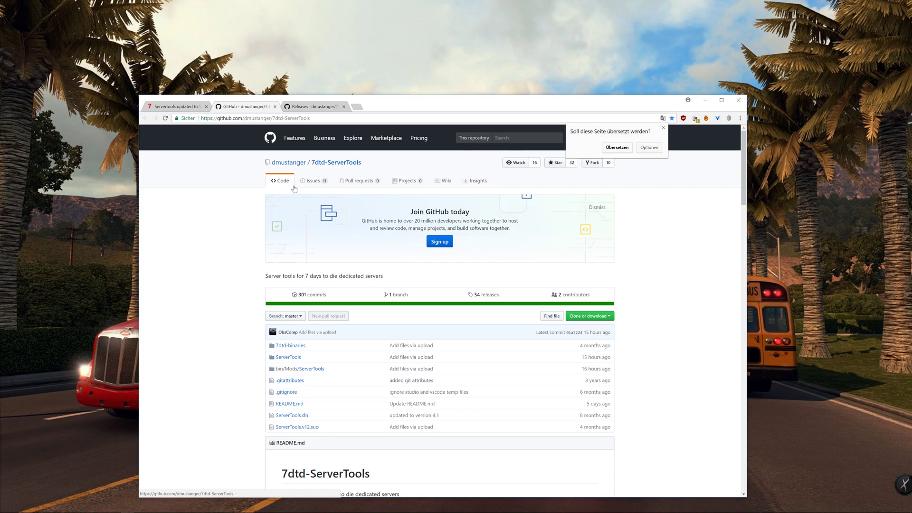
pyautogui.scroll(-5, 247, 197)
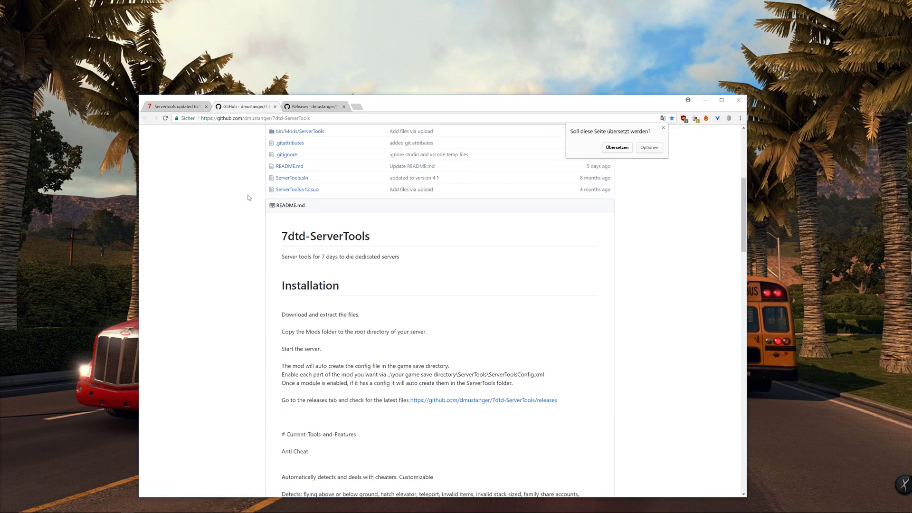
pyautogui.scroll(-3, 247, 197)
pyautogui.scroll(8, 439, 309)
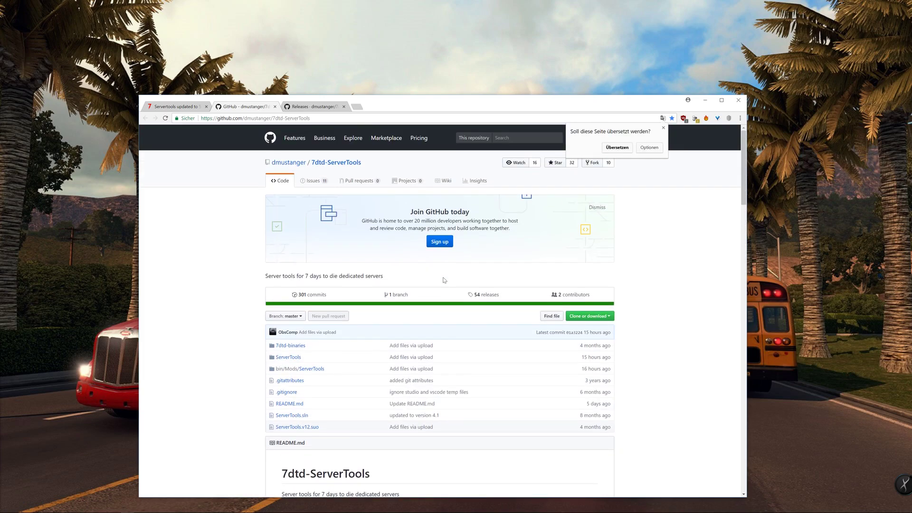
pyautogui.scroll(-6, 439, 309)
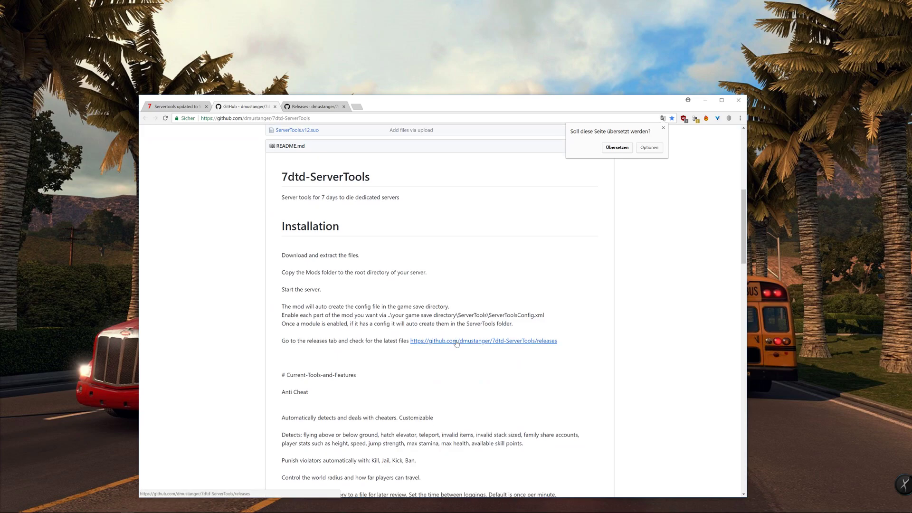
# Open the releases page from the README and close the duplicate releases tab
pyautogui.click(456, 341)
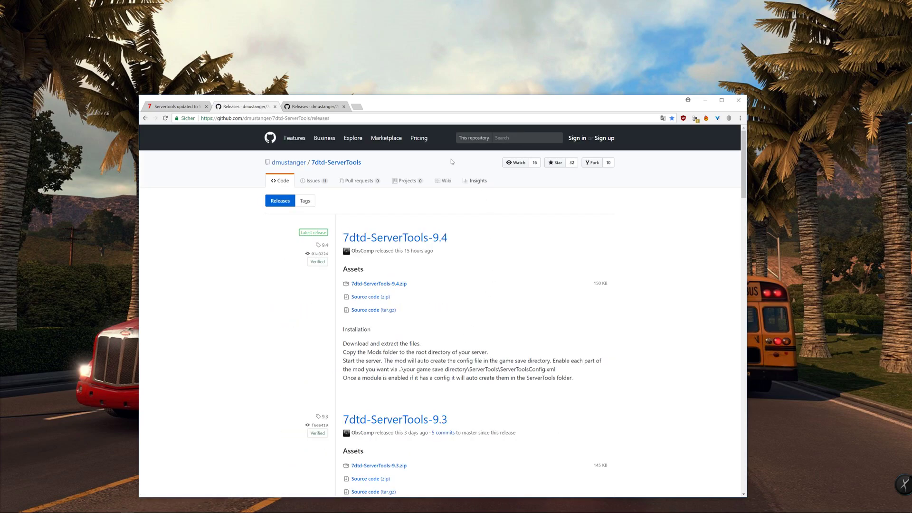
pyautogui.click(275, 107)
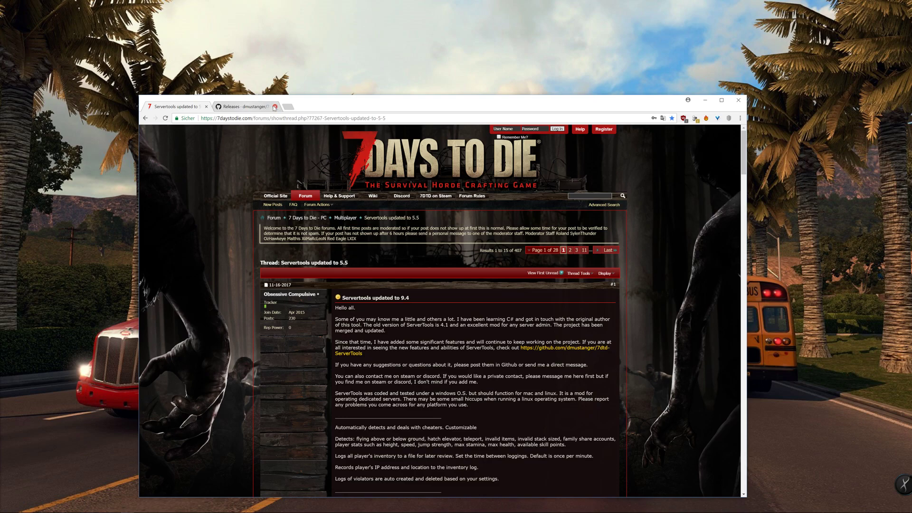
pyautogui.click(266, 107)
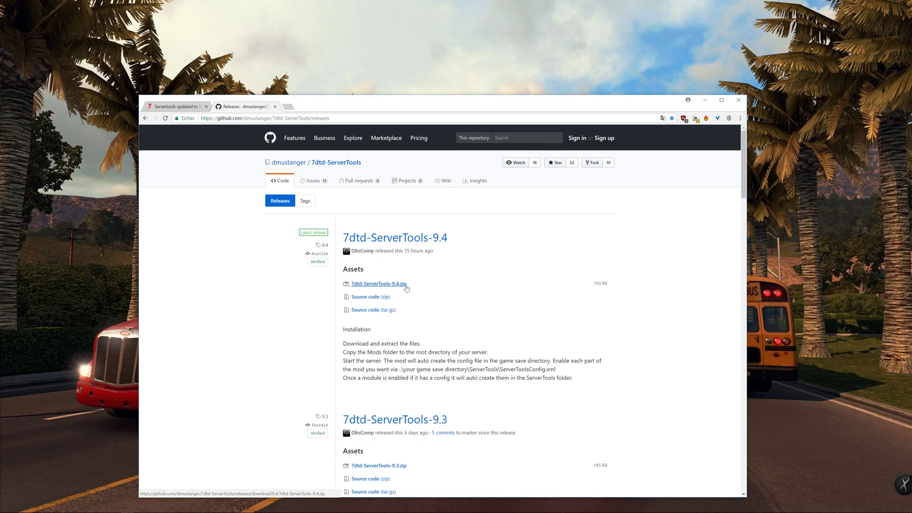
# Move FileZilla aside and download 7dtd-ServerTools-9.4.zip from the latest release's assets
pyautogui.moveTo(232, 507)
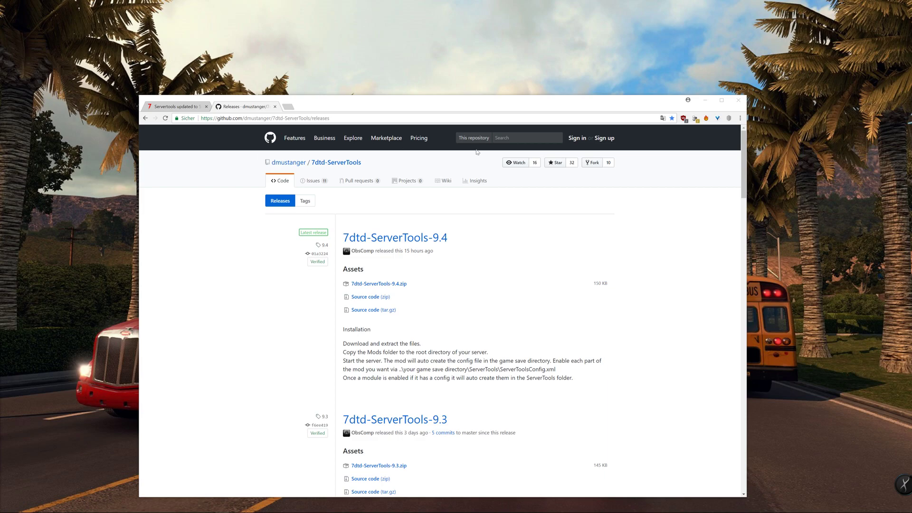
pyautogui.hotkey('alt', 'Tab')
pyautogui.moveTo(492, 169); pyautogui.dragTo(678, 133)
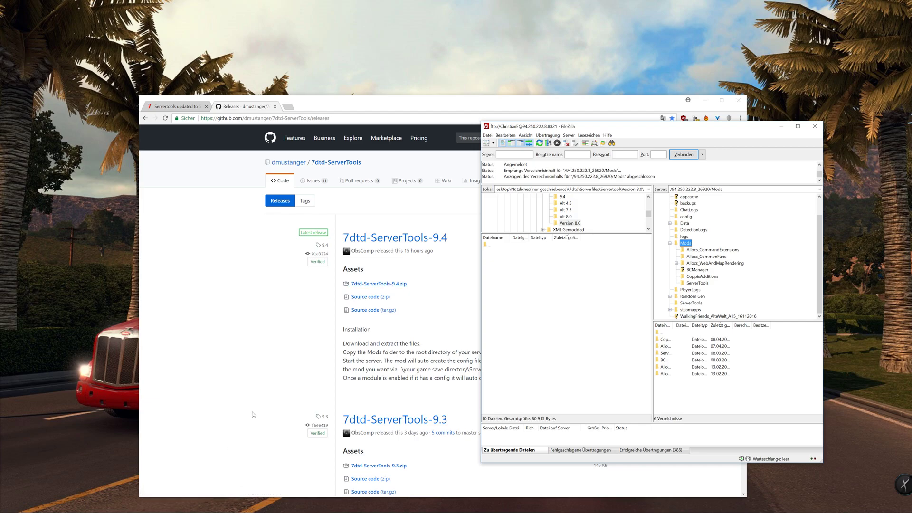
pyautogui.click(380, 285)
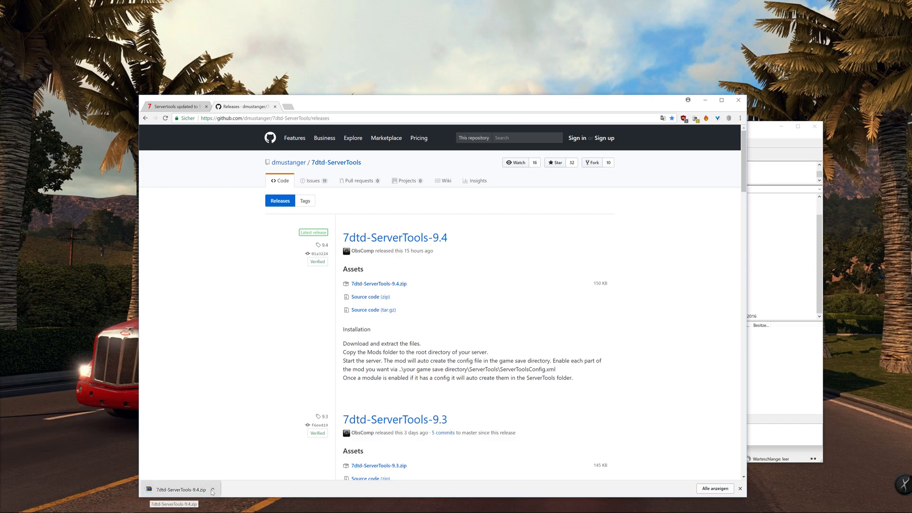
# Show the downloaded 9.4 zip in its folder and extract it there with 'Hier entpacken'
pyautogui.click(213, 489)
pyautogui.click(240, 465)
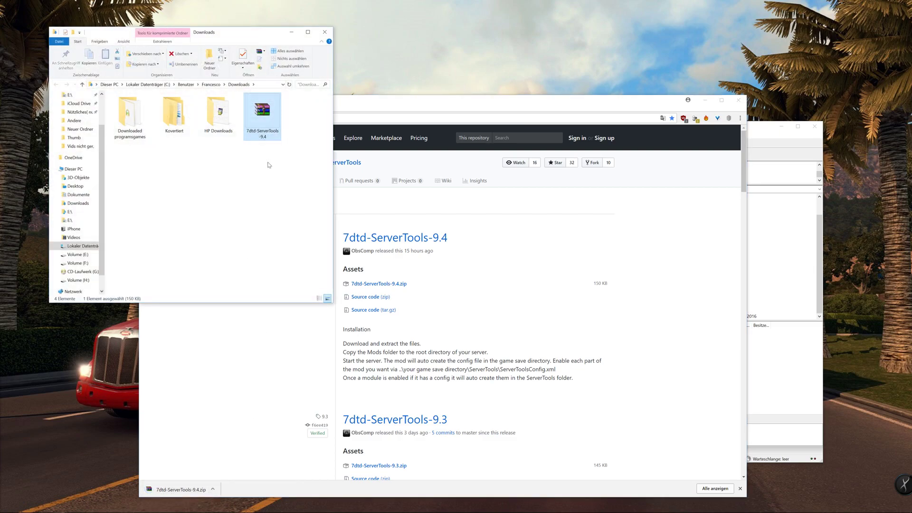
pyautogui.rightClick(255, 119)
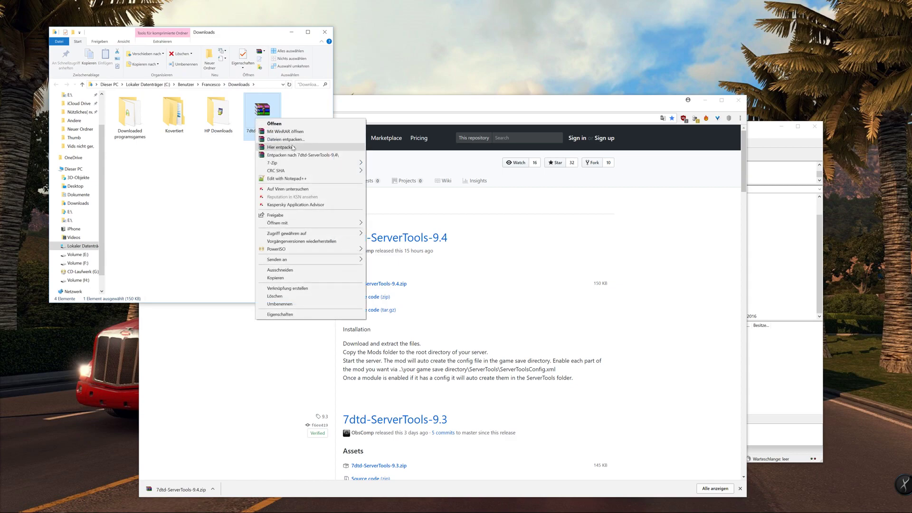
pyautogui.click(293, 147)
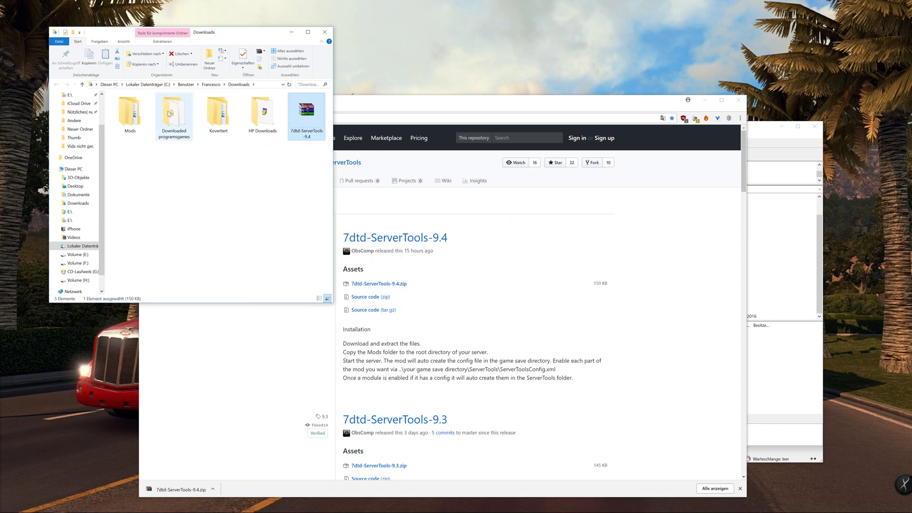
# Browse the extracted Mods\ServerTools folder to check its files, then return to Downloads
pyautogui.doubleClick(129, 114)
pyautogui.click(158, 108)
pyautogui.doubleClick(158, 107)
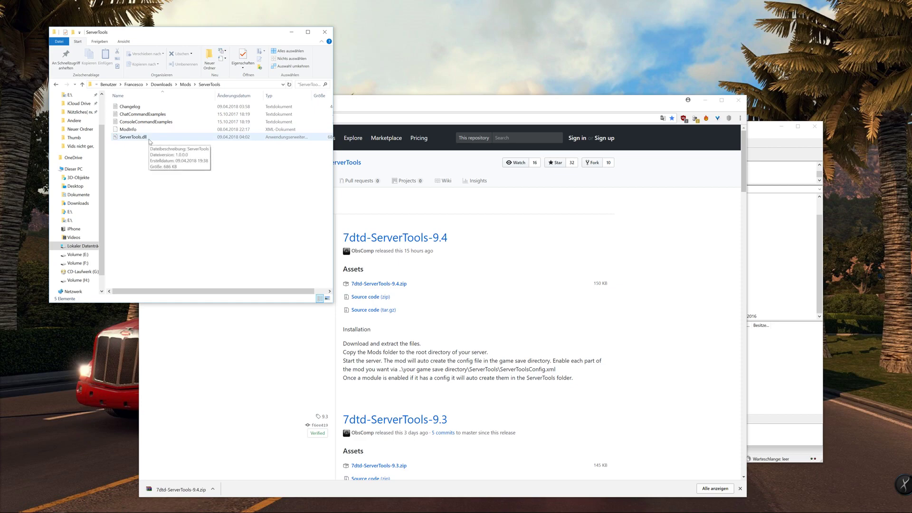
pyautogui.click(185, 84)
pyautogui.click(213, 84)
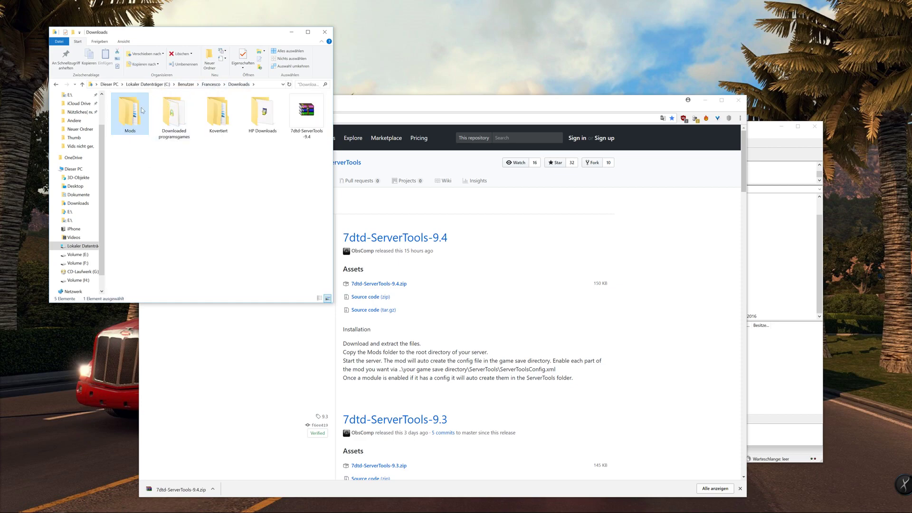
# Move the Mods folder into Downloaded programsgames and delete the 7dtd-ServerTools-9.4 zip
pyautogui.moveTo(139, 111); pyautogui.dragTo(174, 114)
pyautogui.click(263, 113)
pyautogui.press('Delete')
# Bring FileZilla forward over the page and open the server's ServerTools mod folder
pyautogui.click(291, 32)
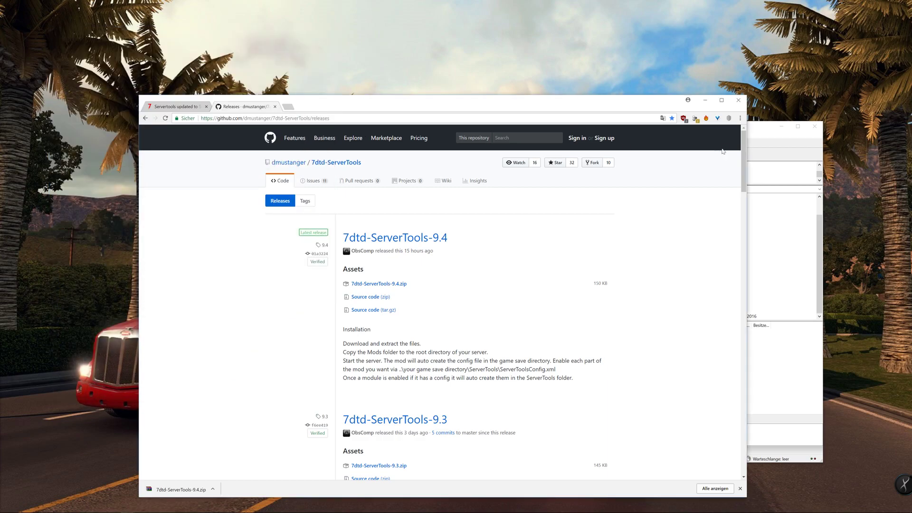
pyautogui.click(753, 139)
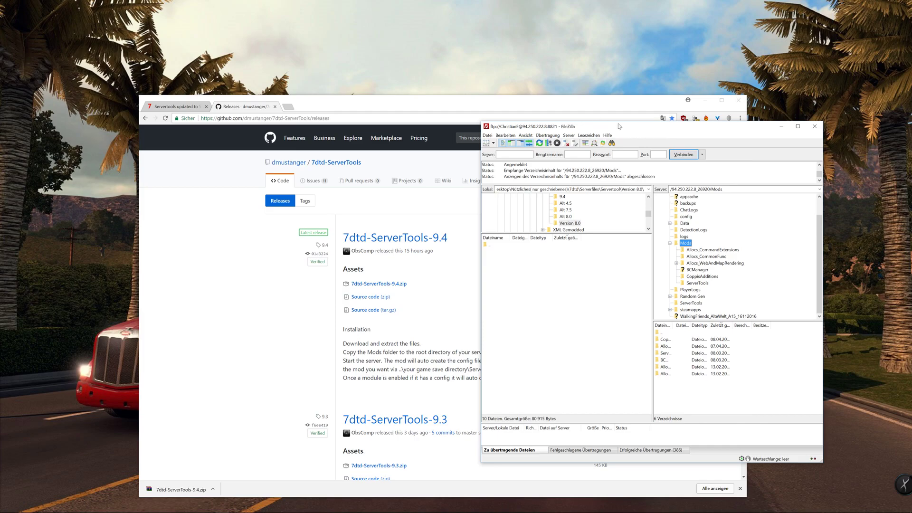
pyautogui.moveTo(656, 133); pyautogui.dragTo(396, 81)
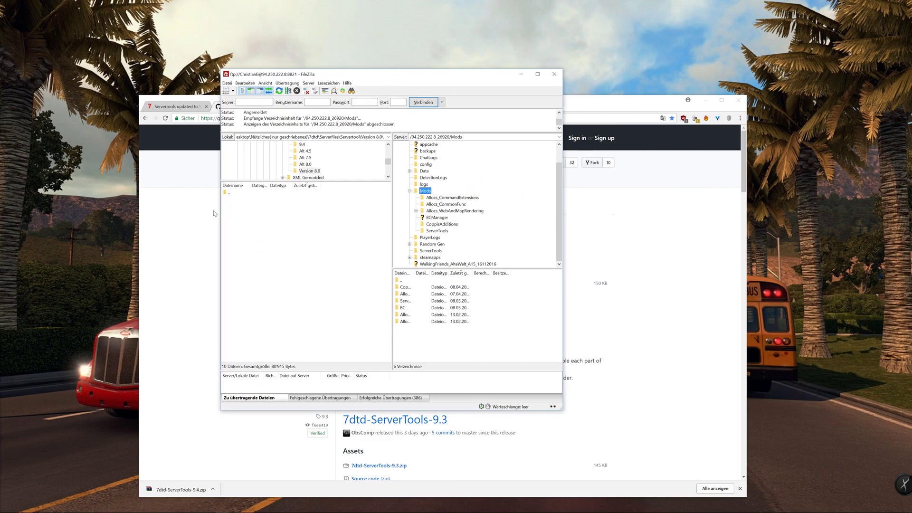
pyautogui.click(438, 231)
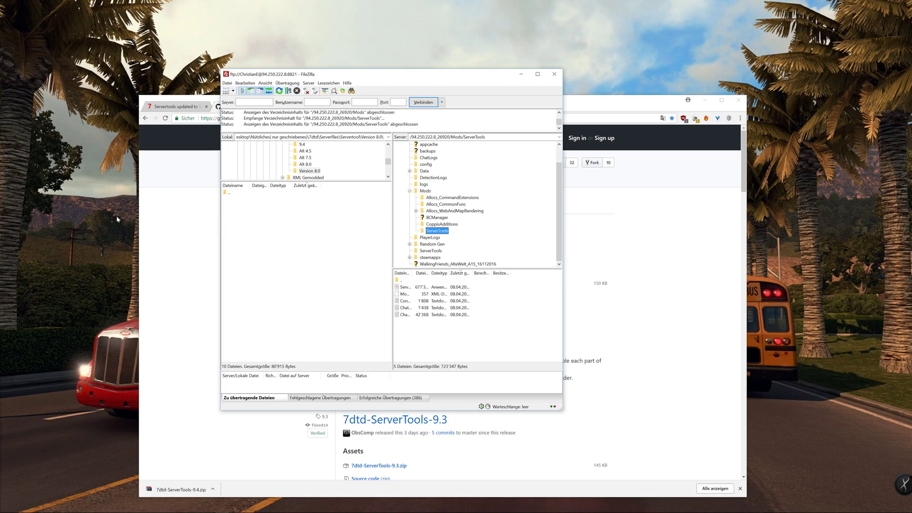
pyautogui.click(90, 200)
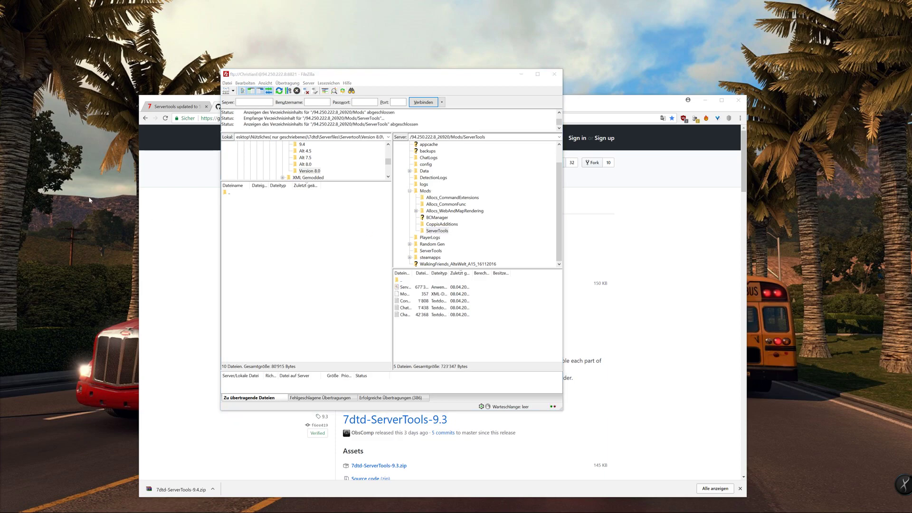
# Navigate the local tree to the Mods folder and open its ServerTools folder
pyautogui.scroll(2, 308, 170)
pyautogui.click(304, 164)
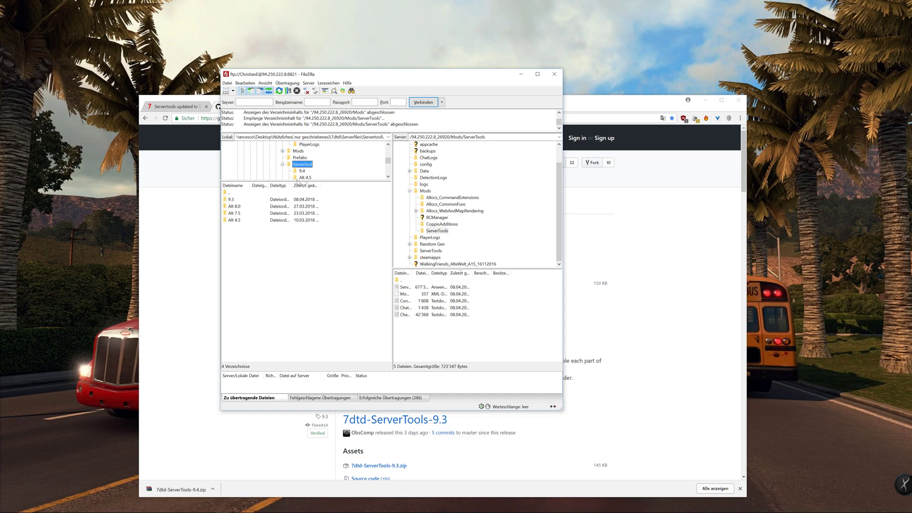
pyautogui.scroll(2, 305, 169)
pyautogui.scroll(-5, 307, 166)
pyautogui.scroll(1, 309, 165)
pyautogui.scroll(2, 309, 165)
pyautogui.click(300, 151)
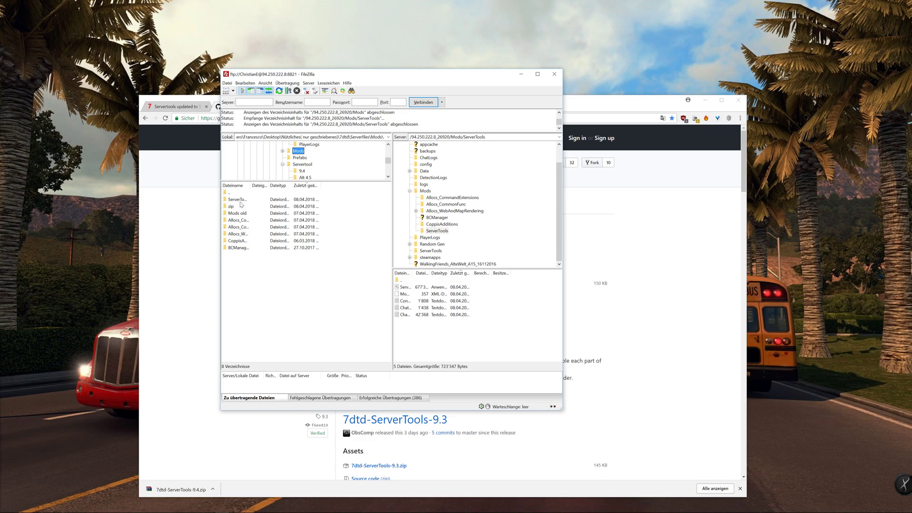
pyautogui.doubleClick(239, 199)
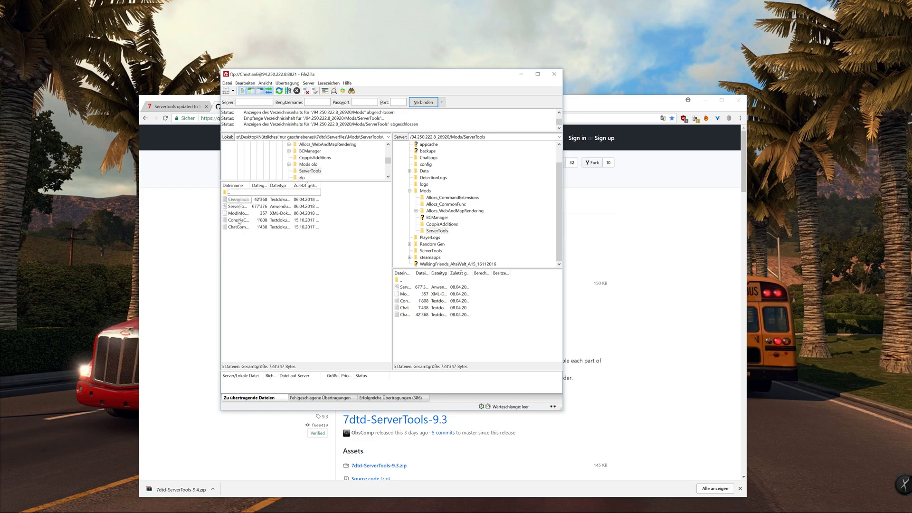
# Select the five local ServerTools files, then refresh and reopen the server's top-level ServerTools folder
pyautogui.click(238, 200)
pyautogui.keyDown('ctrl'); pyautogui.click(235, 227); pyautogui.keyUp('ctrl')
pyautogui.keyDown('shift'); pyautogui.click(235, 228); pyautogui.keyUp('shift')
pyautogui.moveTo(236, 228); pyautogui.dragTo(263, 220)
pyautogui.click(295, 257)
pyautogui.click(281, 91)
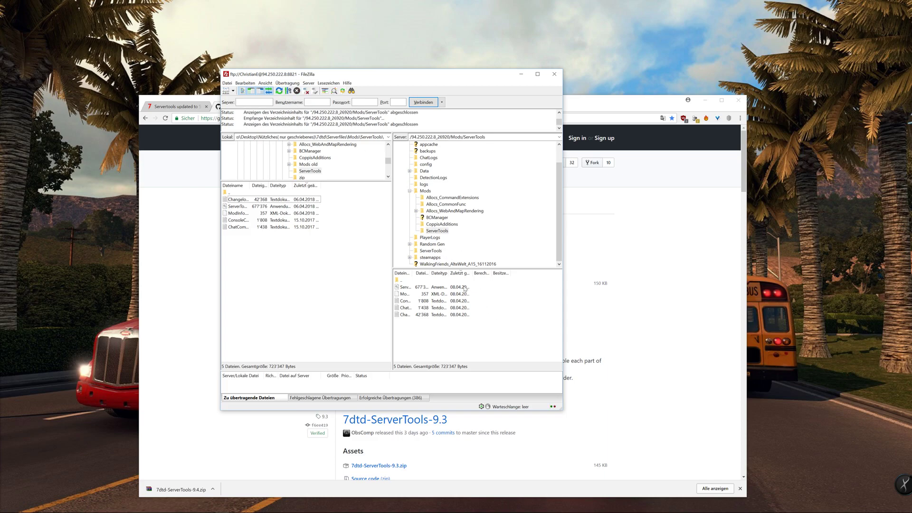
pyautogui.click(432, 245)
pyautogui.click(432, 250)
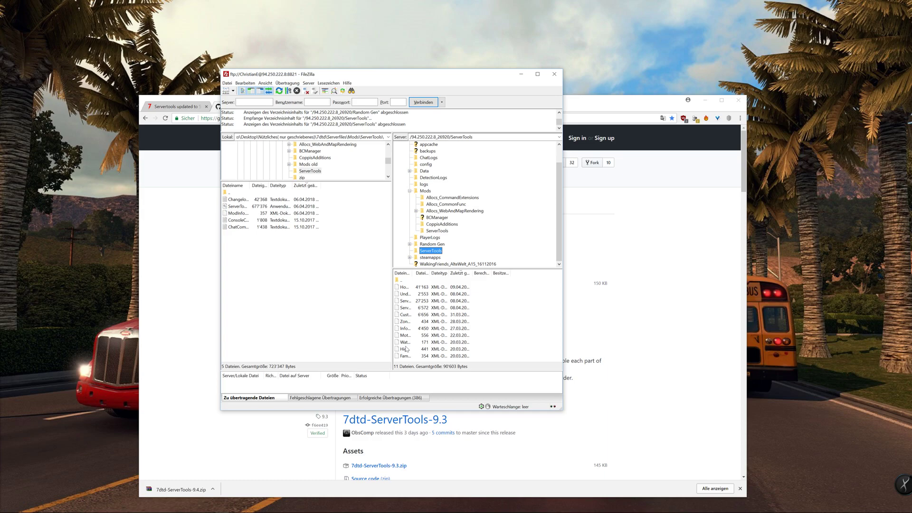
# Bring the Chrome window with the GitHub releases page back to the front
pyautogui.click(189, 373)
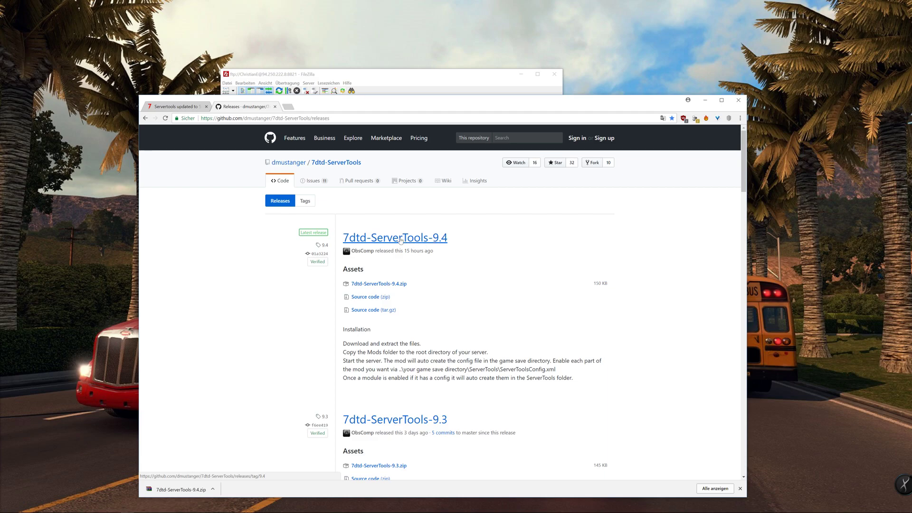
# Bring the ServerToolsConfig.xml window forward, reposition it, and highlight the Version 9.3 line
pyautogui.moveTo(209, 511)
pyautogui.click(264, 508)
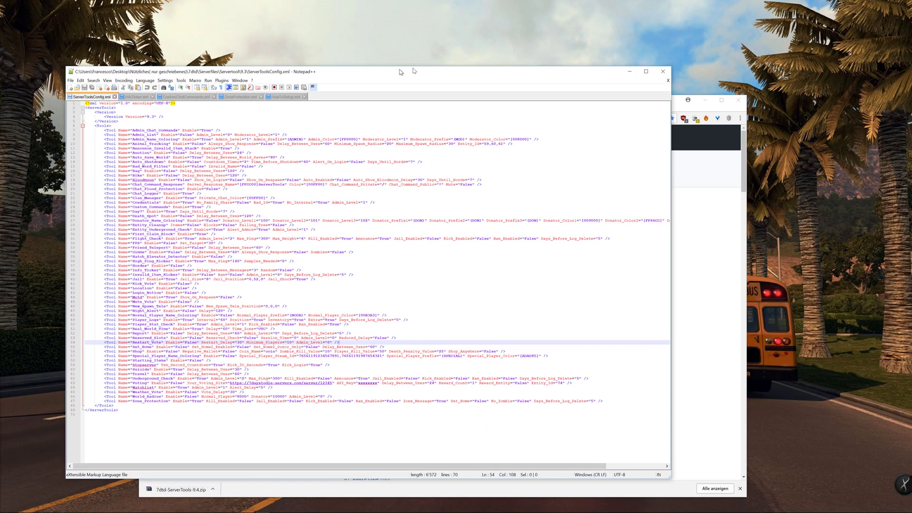
pyautogui.moveTo(415, 67); pyautogui.dragTo(471, 89)
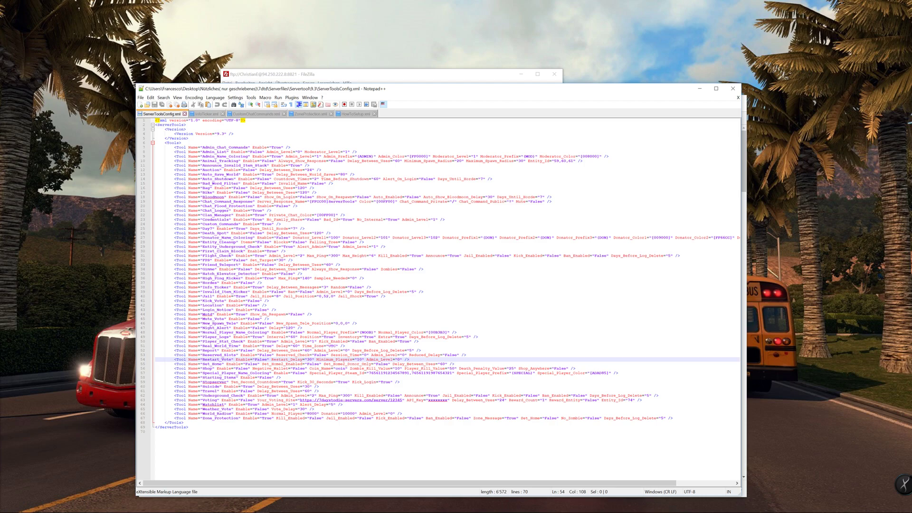
pyautogui.moveTo(188, 129); pyautogui.dragTo(234, 133)
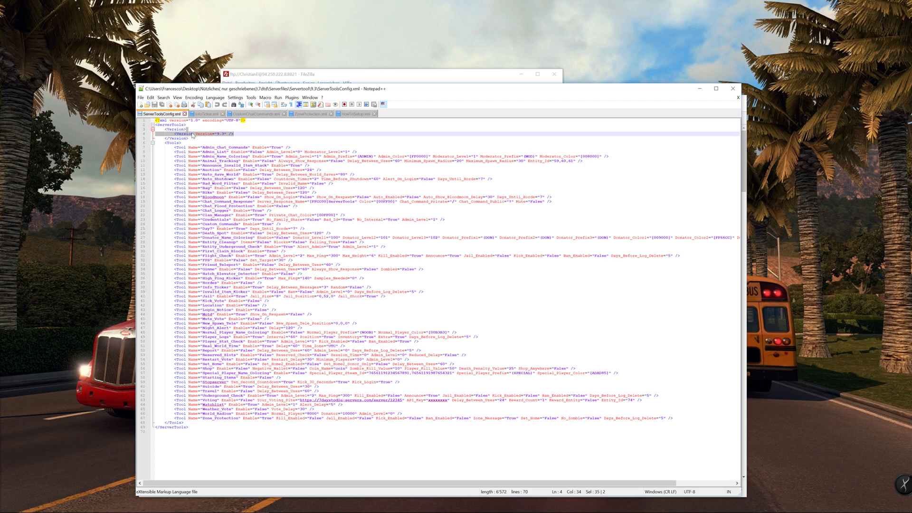
pyautogui.click(257, 130)
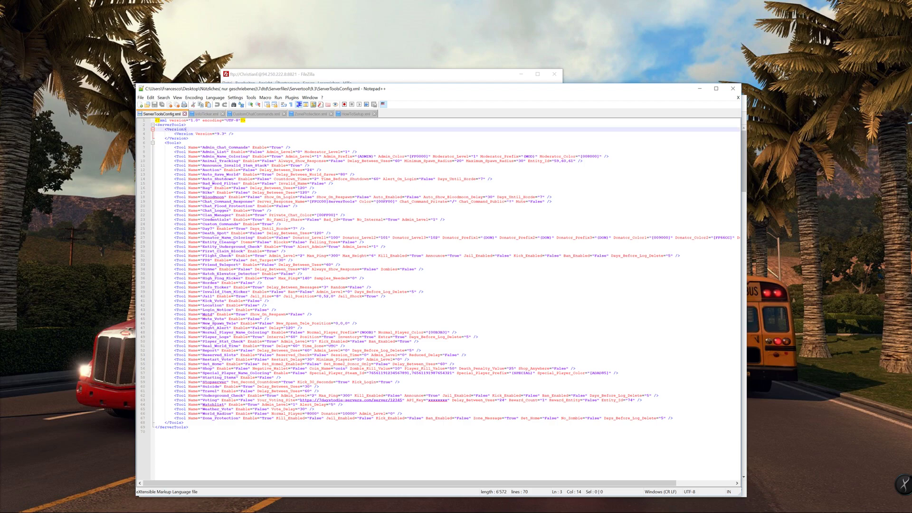
pyautogui.moveTo(365, 90); pyautogui.dragTo(357, 89)
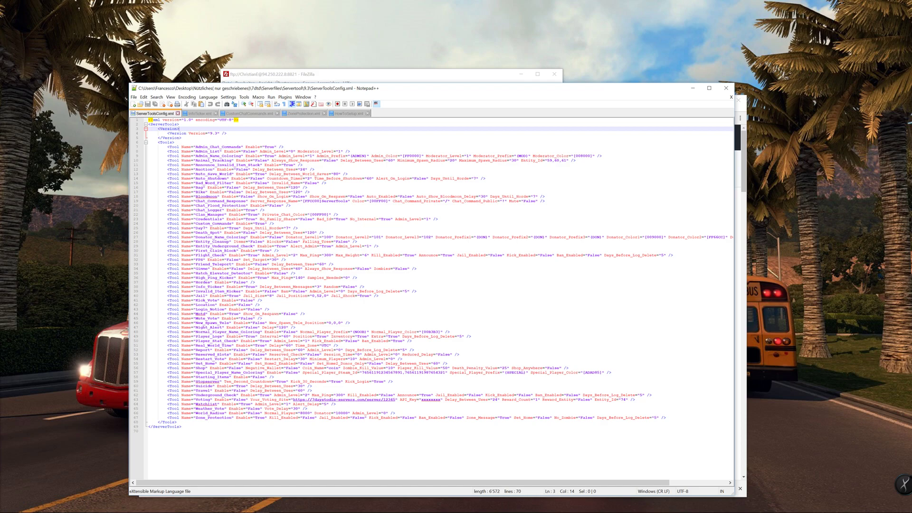
pyautogui.click(218, 151)
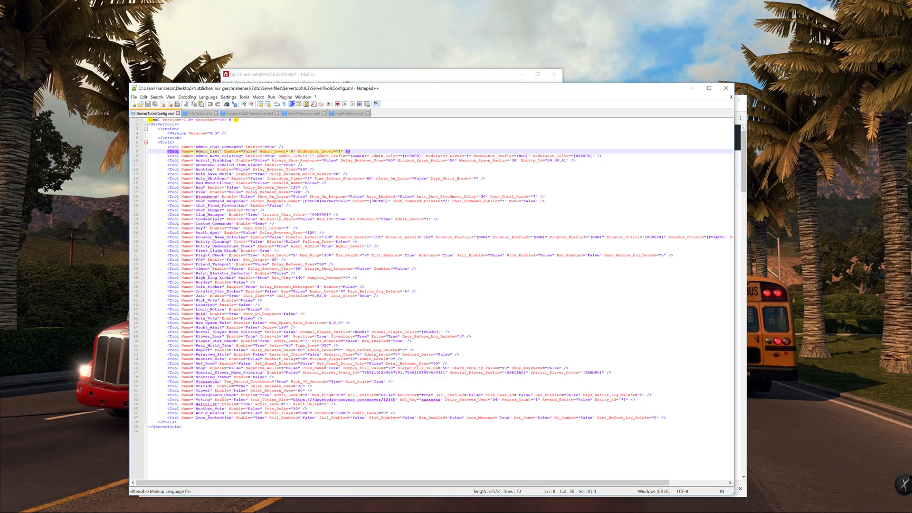
pyautogui.click(221, 156)
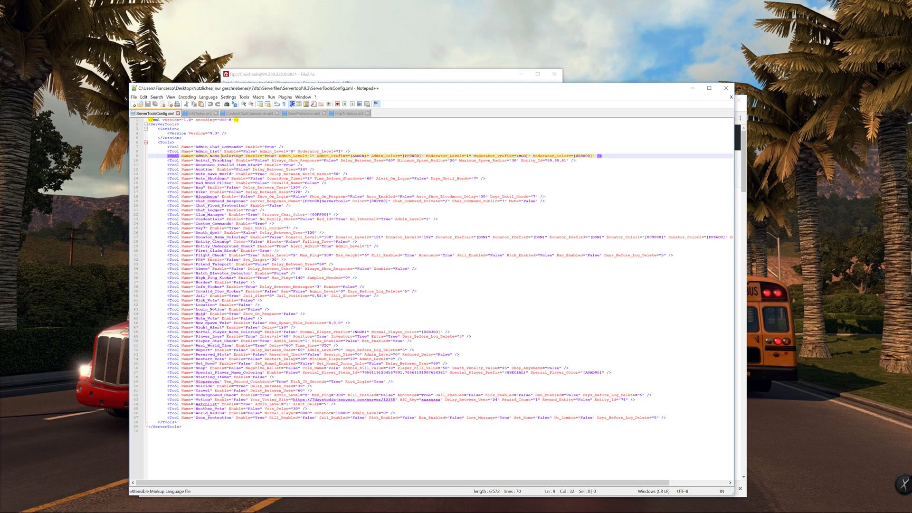
pyautogui.click(214, 161)
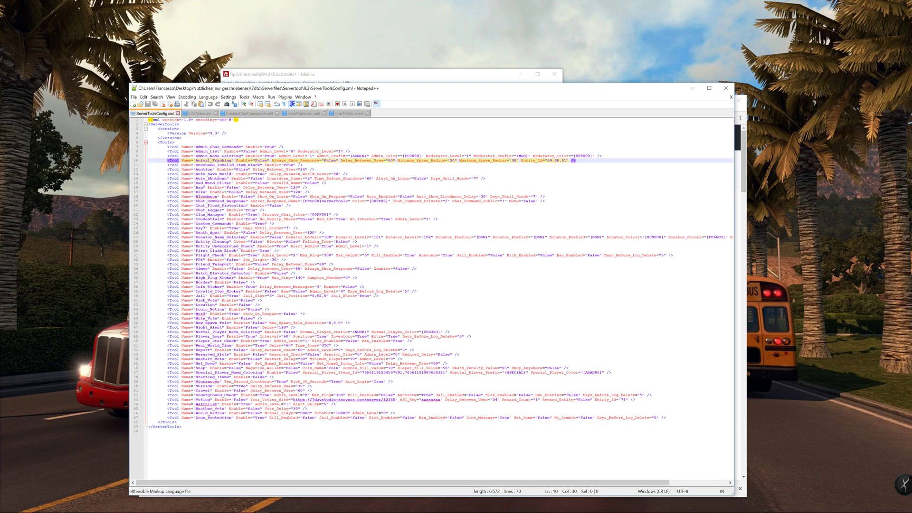
pyautogui.press('End')
pyautogui.click(216, 165)
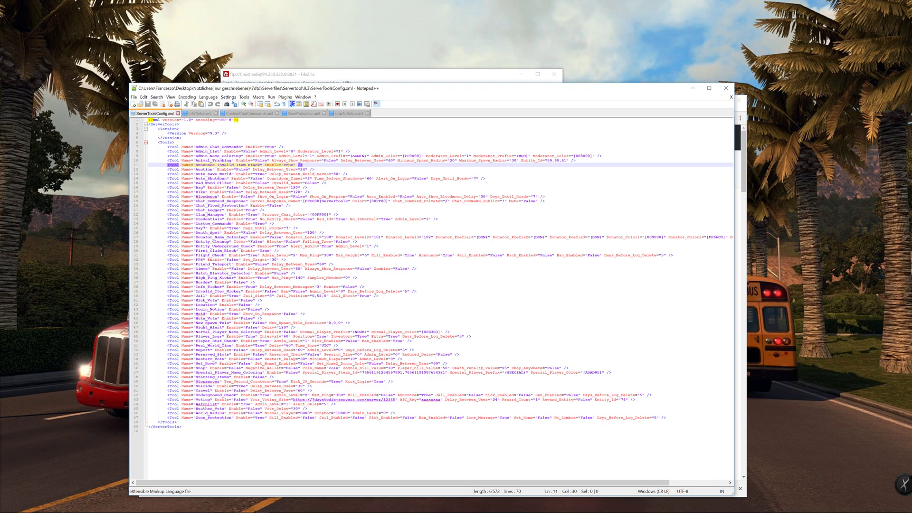
pyautogui.click(224, 170)
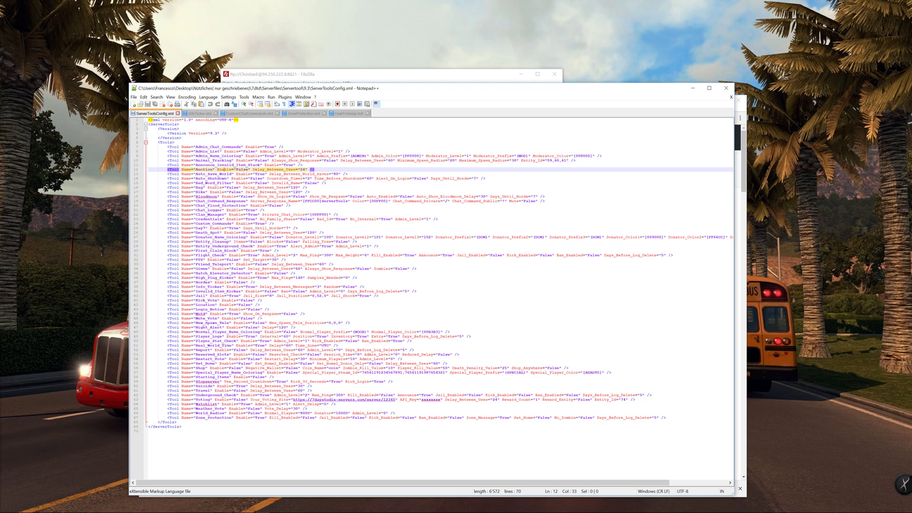
pyautogui.moveTo(311, 178); pyautogui.dragTo(376, 178)
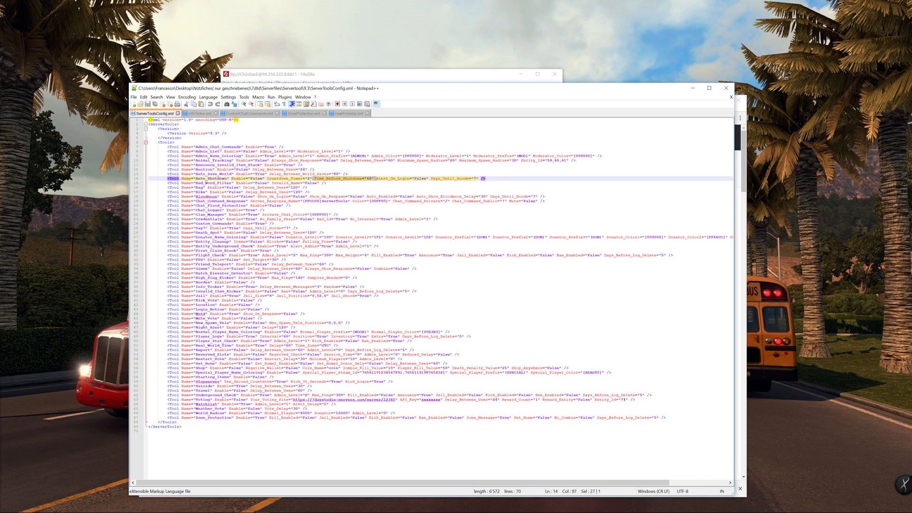
pyautogui.click(374, 179)
# Launch Calculator from the Start search and compute 24 × 60, giving 1'440
pyautogui.click(8, 507)
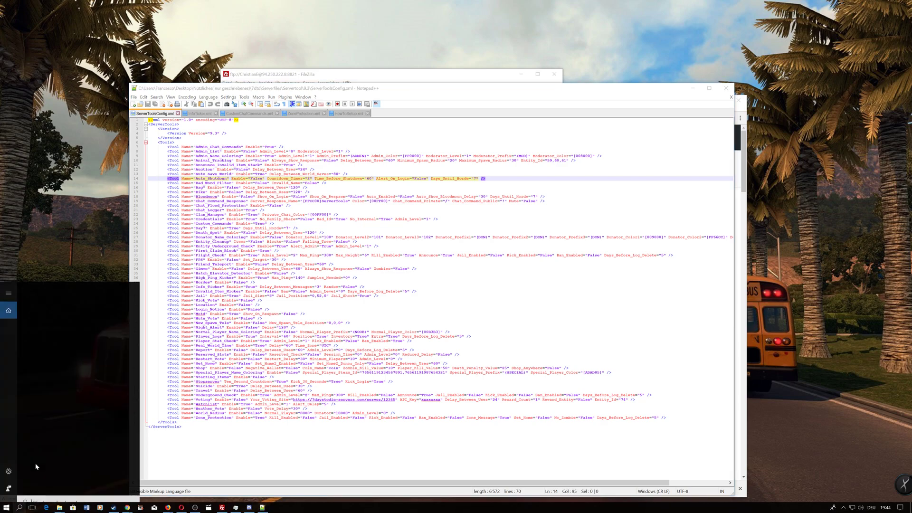
pyautogui.write('re')
pyautogui.press('Return')
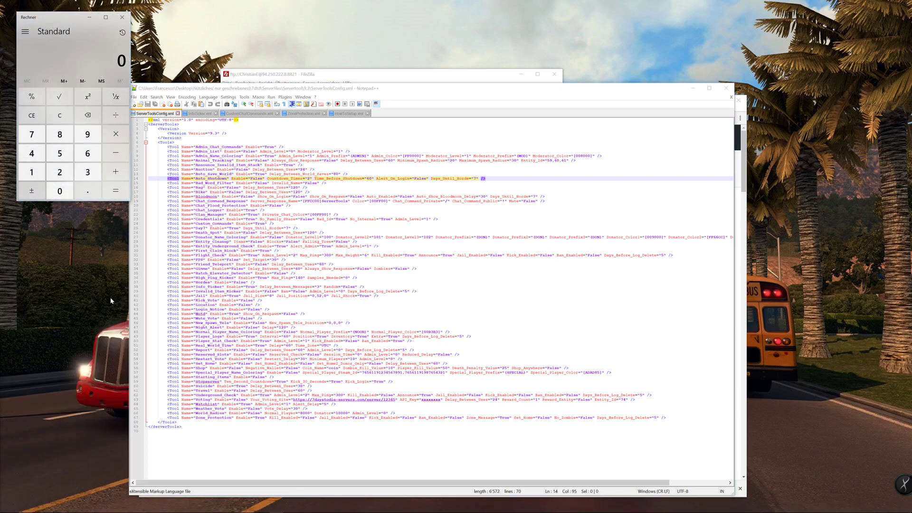
pyautogui.click(60, 171)
pyautogui.click(31, 153)
pyautogui.click(115, 134)
pyautogui.click(87, 153)
pyautogui.click(60, 191)
pyautogui.click(116, 190)
pyautogui.click(369, 178)
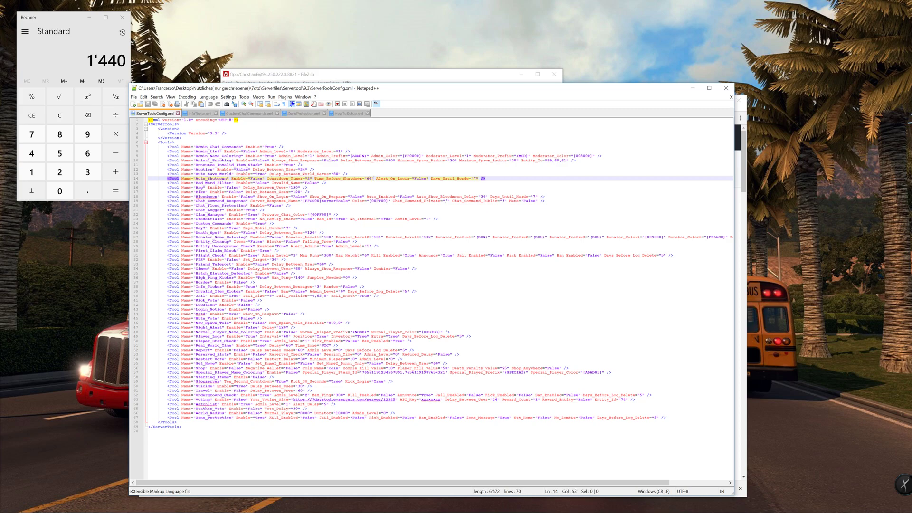
pyautogui.moveTo(267, 178); pyautogui.dragTo(314, 179)
pyautogui.click(307, 187)
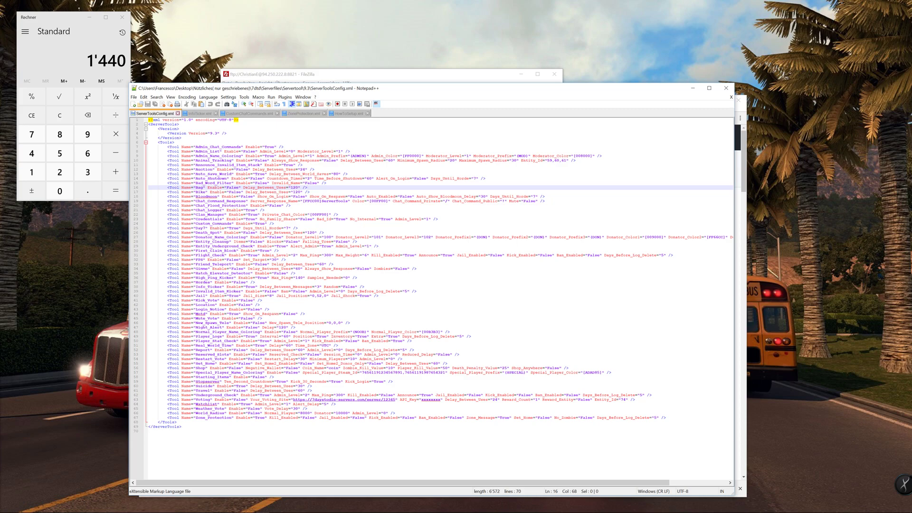
pyautogui.click(327, 182)
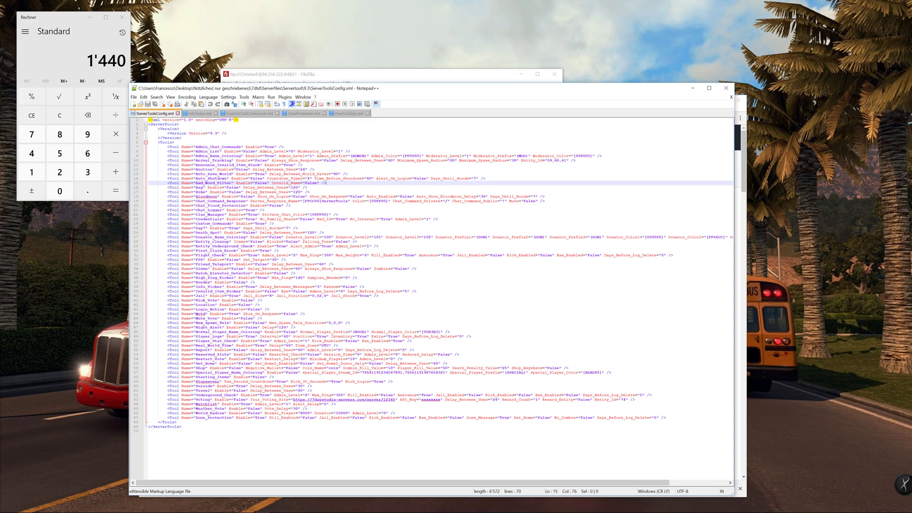
pyautogui.click(372, 179)
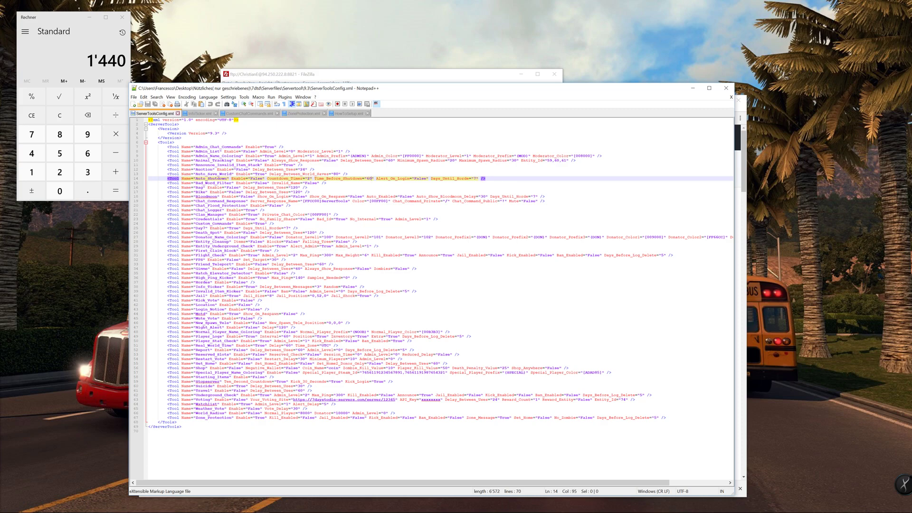
pyautogui.click(327, 183)
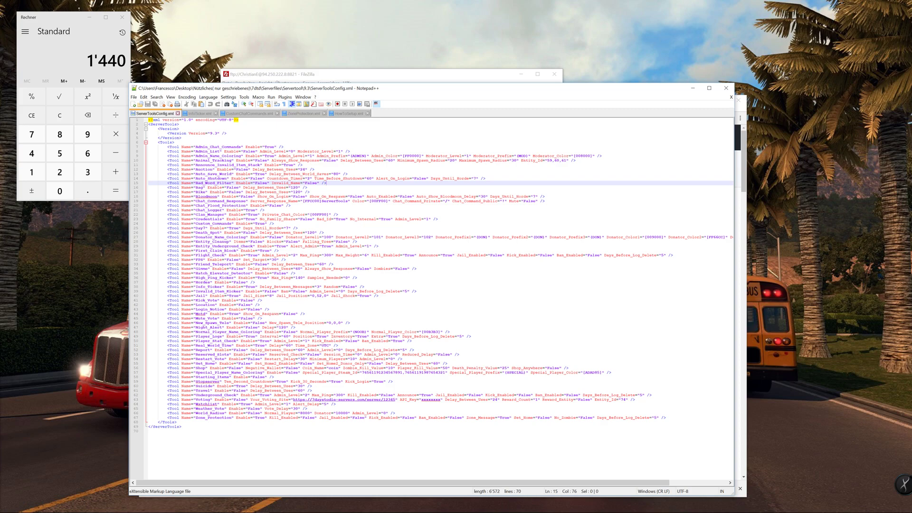
pyautogui.click(195, 188)
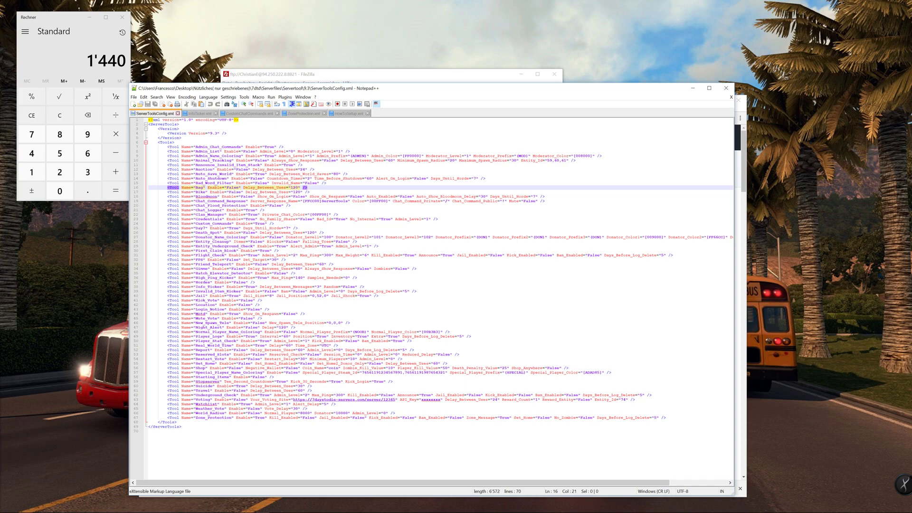
pyautogui.click(310, 192)
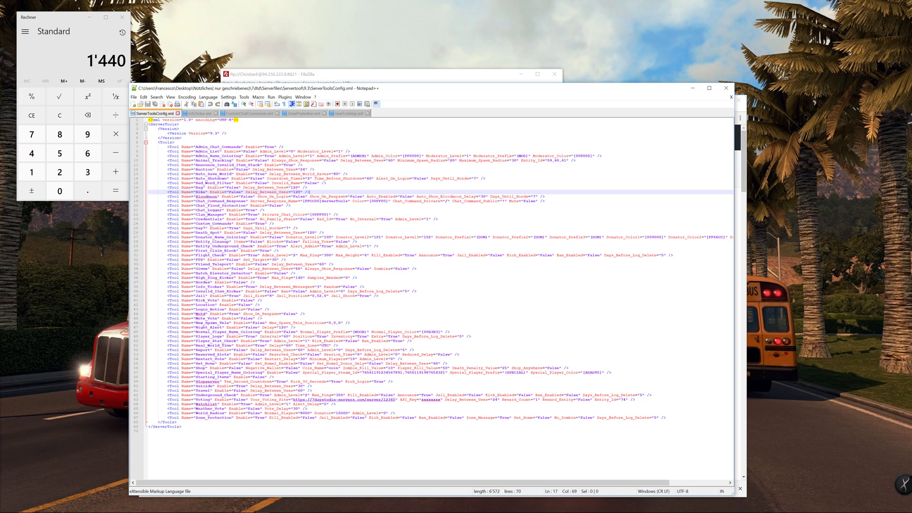
pyautogui.click(307, 188)
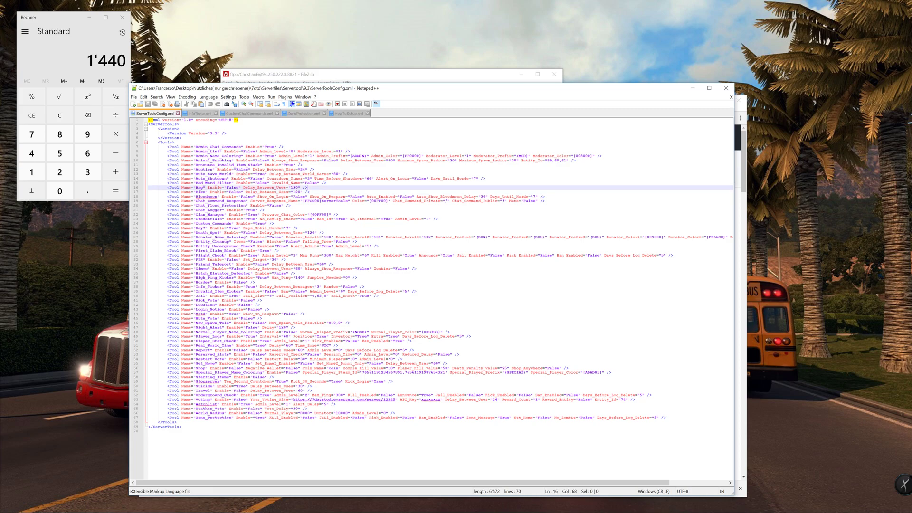
pyautogui.click(309, 192)
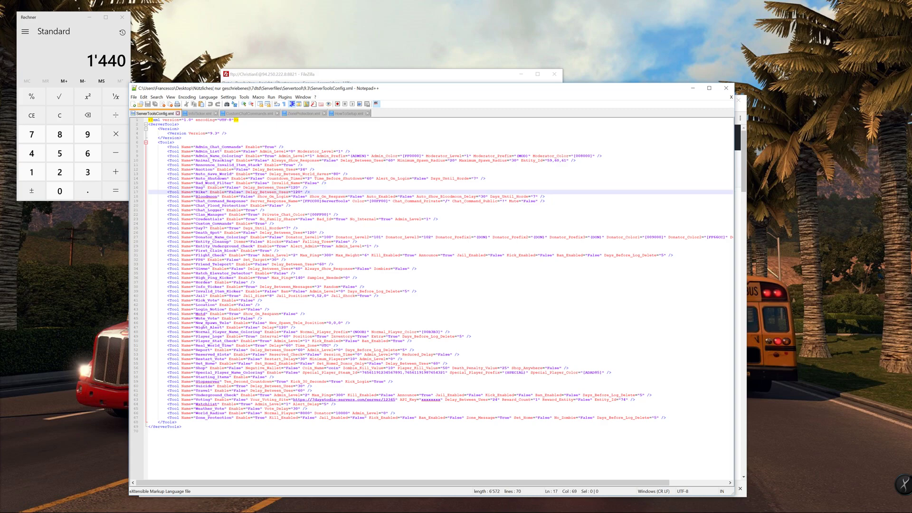
pyautogui.click(209, 196)
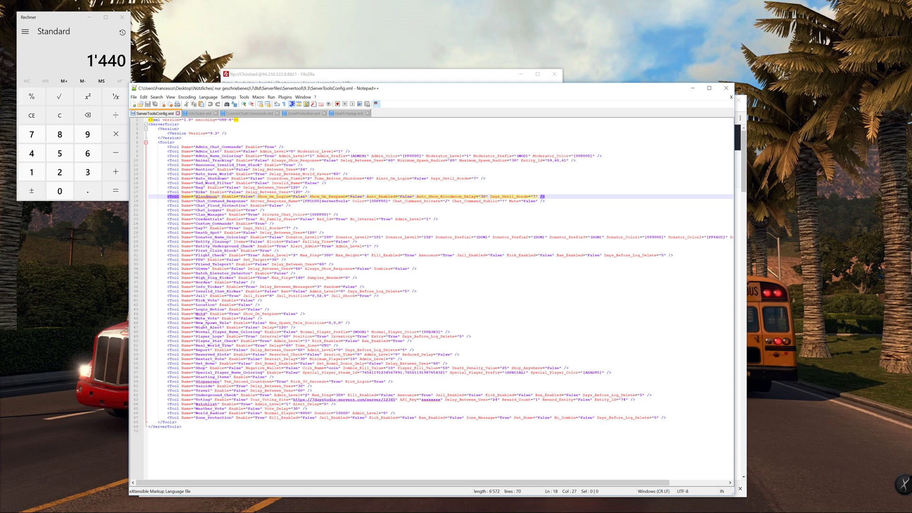
pyautogui.click(224, 202)
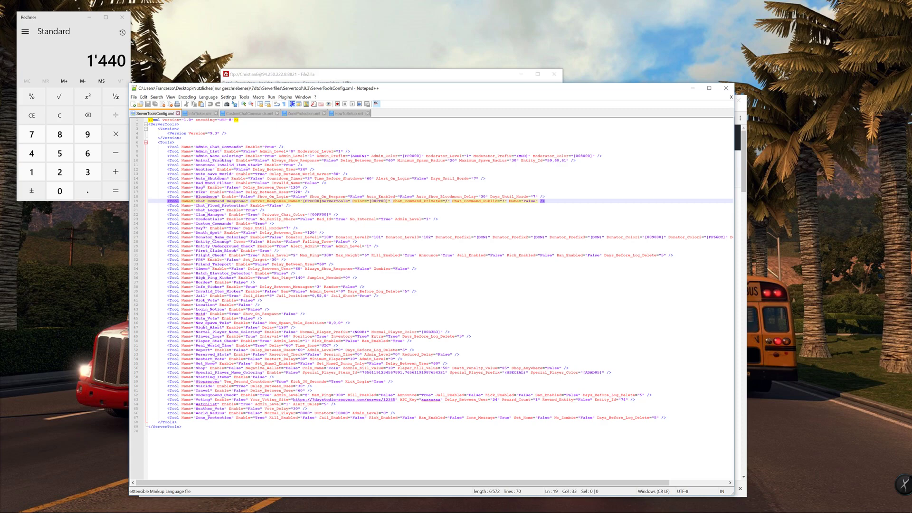
pyautogui.click(290, 205)
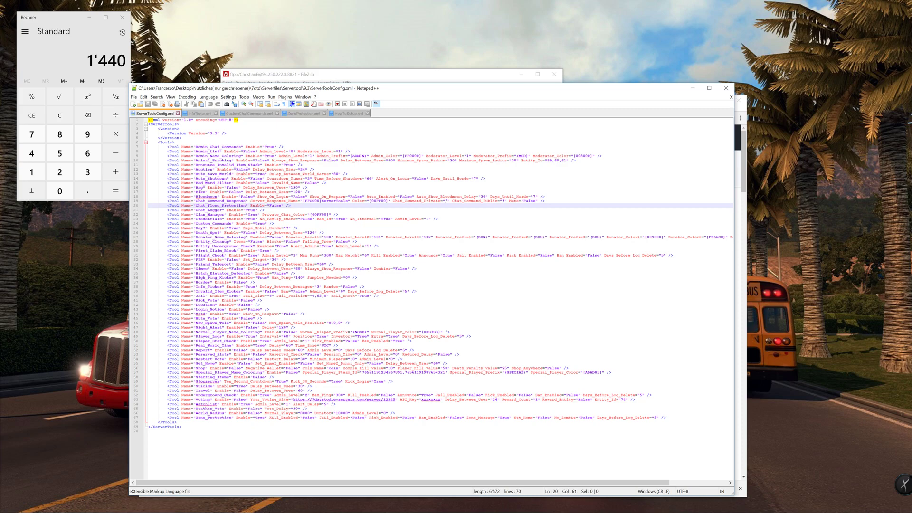
pyautogui.press('Down')
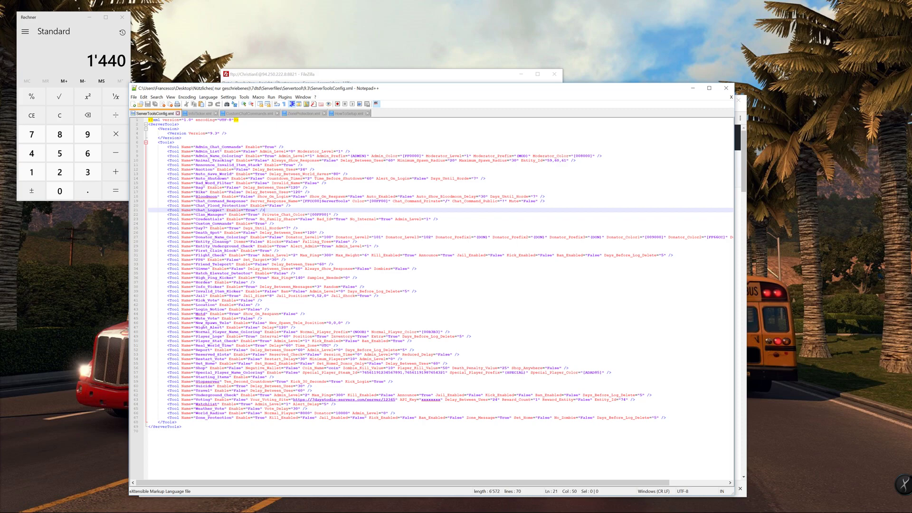
pyautogui.moveTo(59, 507)
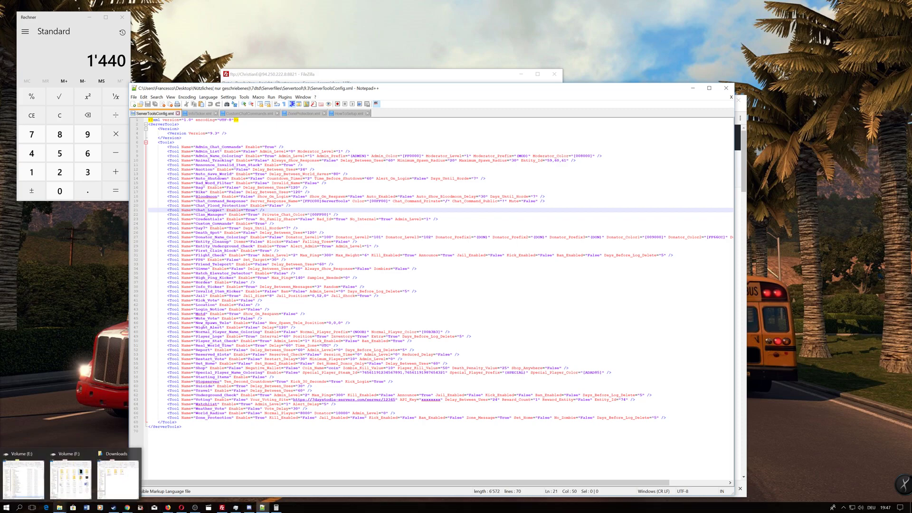
# Open ChatLog_3-23-2018 from 7dtd\Serverfiles\log\ChatLogs in the Nützliches folder
pyautogui.click(118, 477)
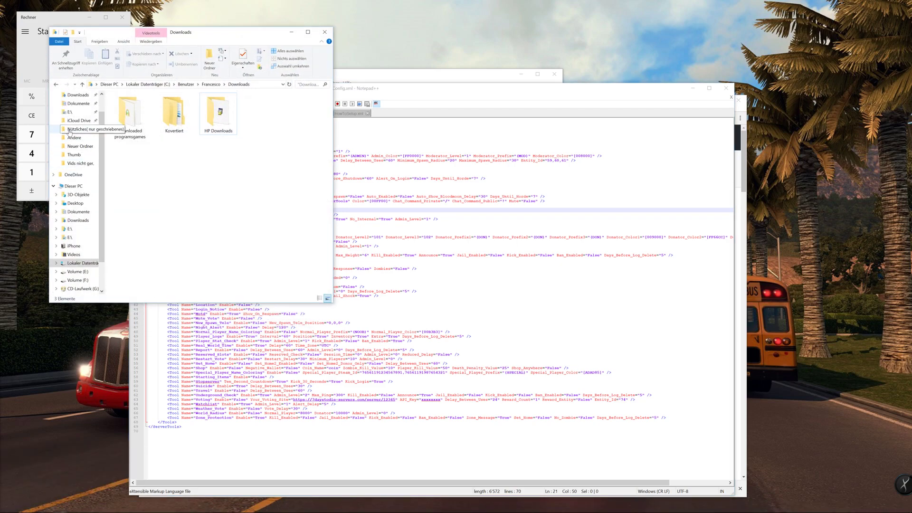
pyautogui.click(66, 128)
pyautogui.doubleClick(145, 267)
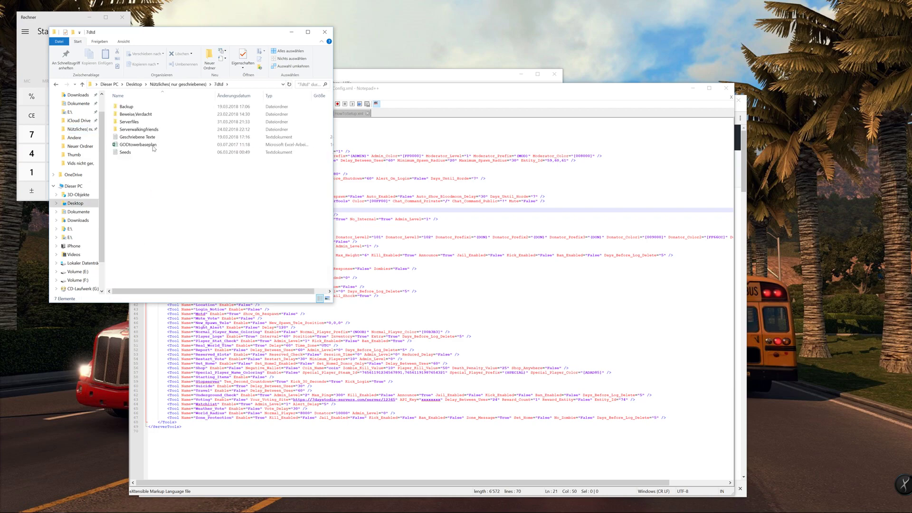
pyautogui.doubleClick(142, 121)
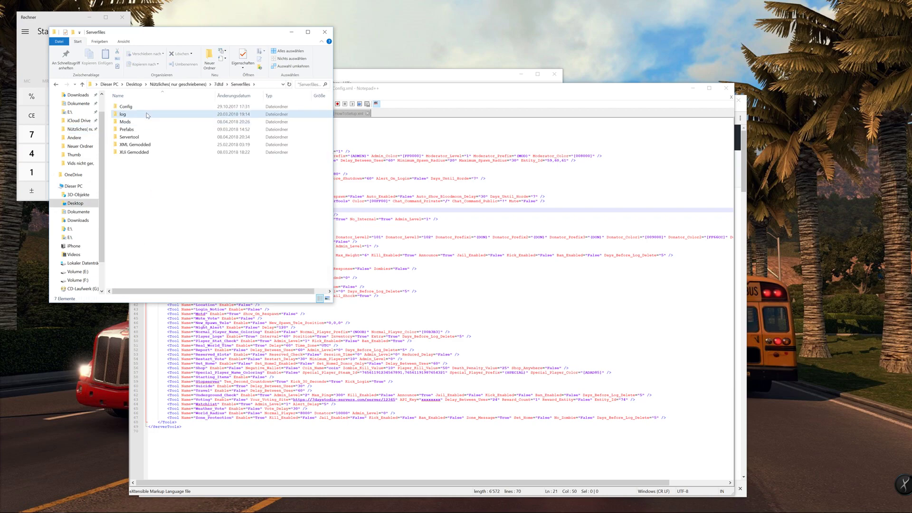
pyautogui.doubleClick(146, 113)
pyautogui.doubleClick(138, 107)
pyautogui.click(145, 197)
pyautogui.doubleClick(145, 197)
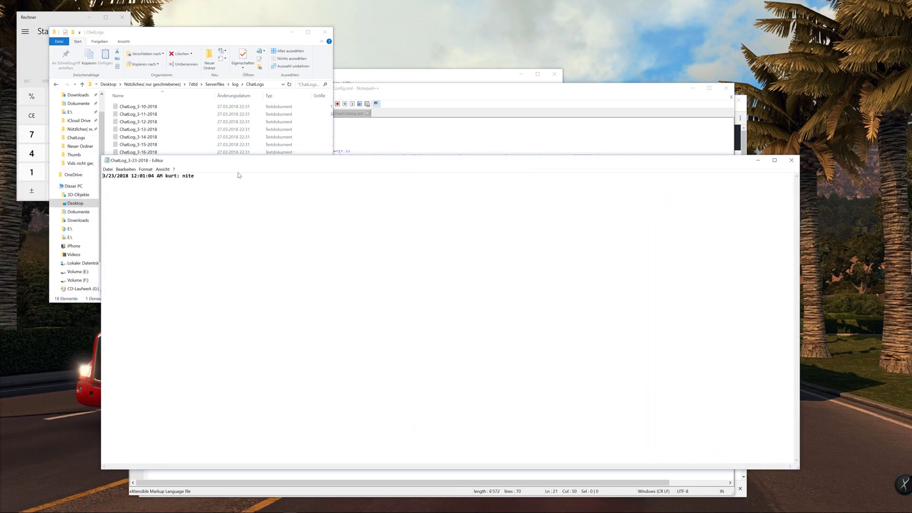
# Select the chat line, close the log, and minimize the ChatLogs folder window
pyautogui.moveTo(195, 176); pyautogui.dragTo(103, 175)
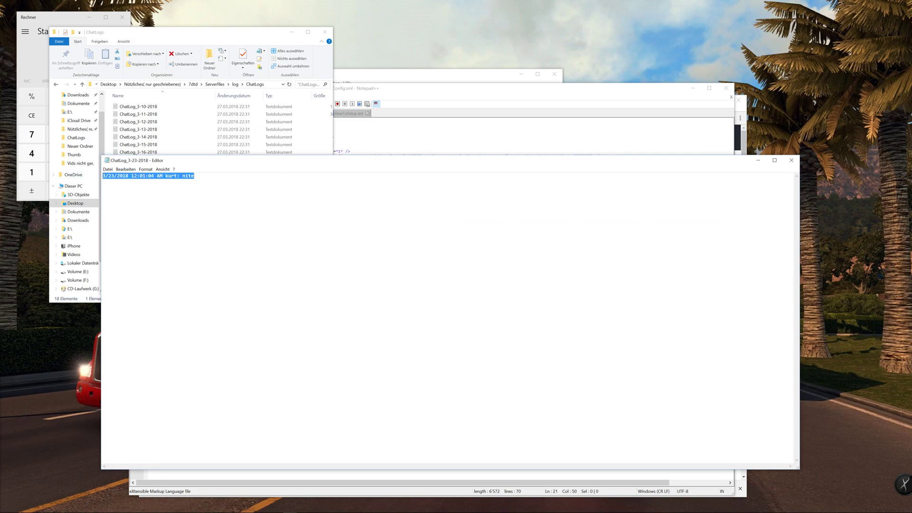
pyautogui.click(791, 160)
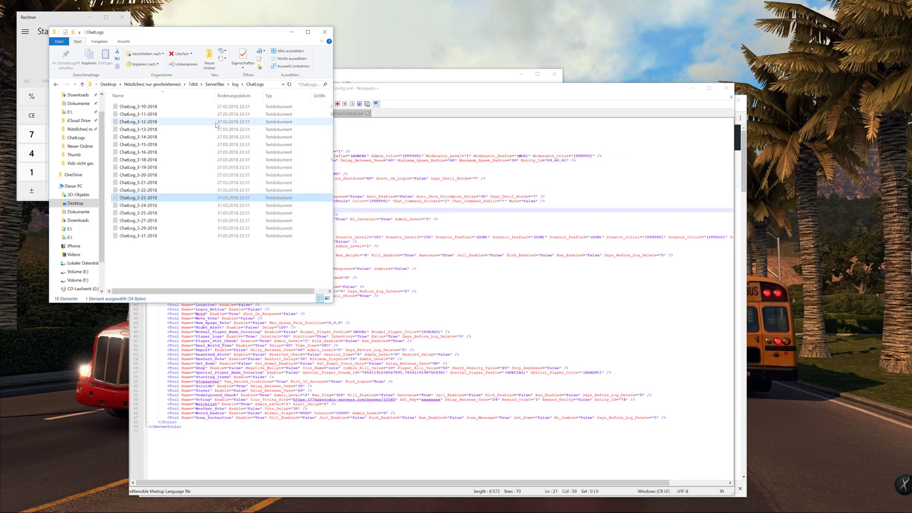
pyautogui.click(290, 32)
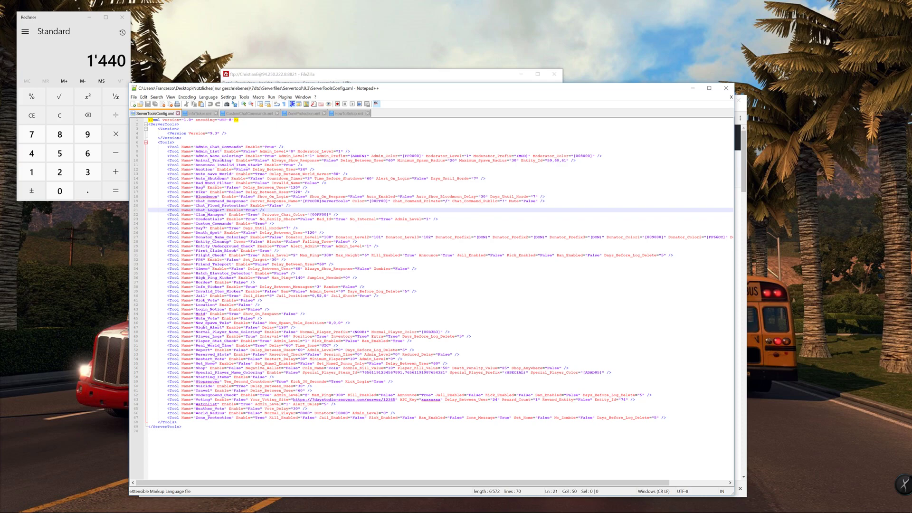
# Move through the Clan_Manager and Credentials lines, inspecting the No_Internal and Bad_Id values
pyautogui.click(230, 215)
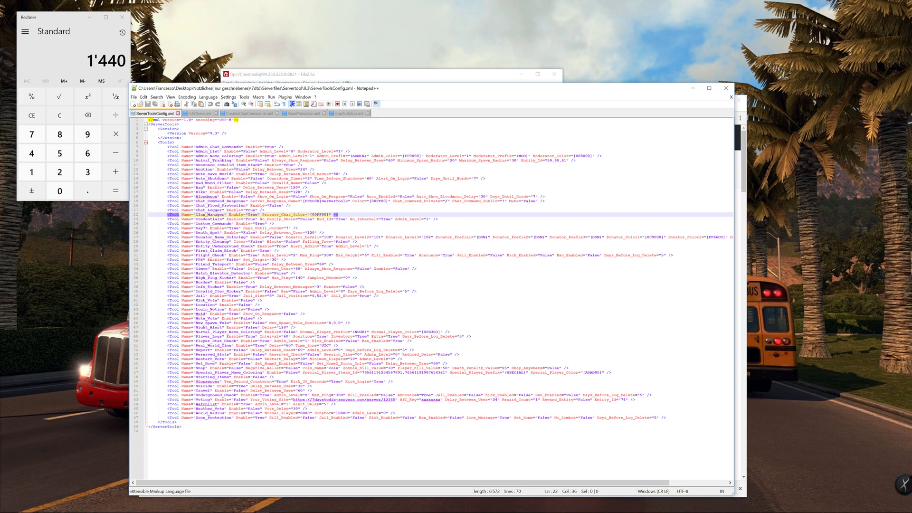
pyautogui.click(221, 219)
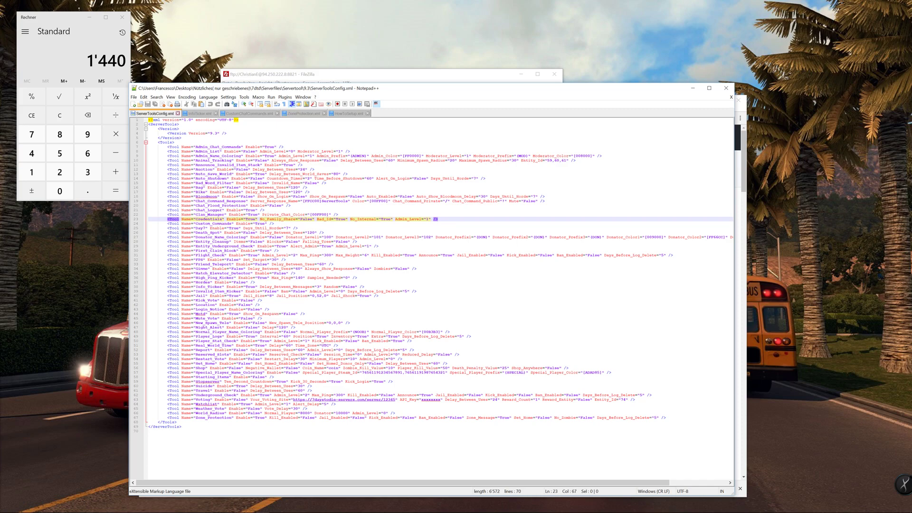
pyautogui.press('Down')
pyautogui.click(386, 219)
pyautogui.click(338, 219)
pyautogui.click(345, 113)
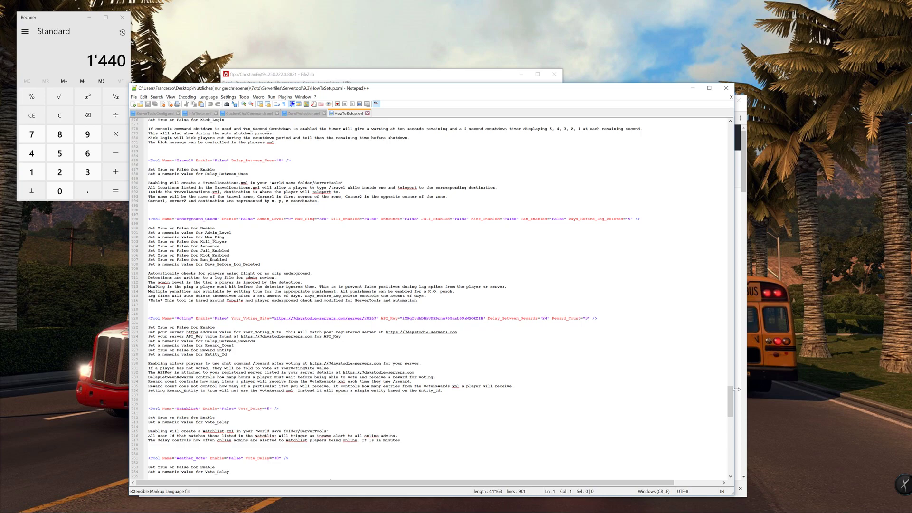
pyautogui.moveTo(730, 396); pyautogui.dragTo(716, 187)
pyautogui.scroll(-6, 716, 187)
pyautogui.scroll(-2, 437, 296)
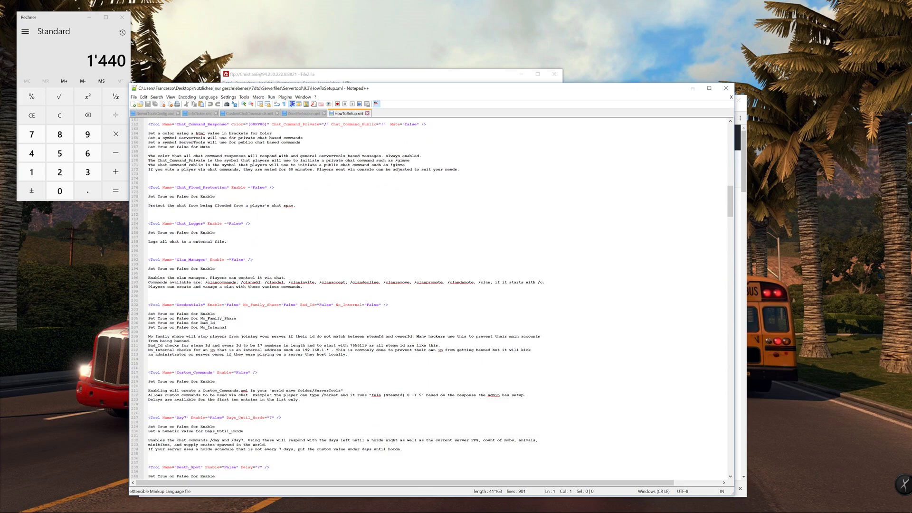
pyautogui.scroll(-2, 436, 299)
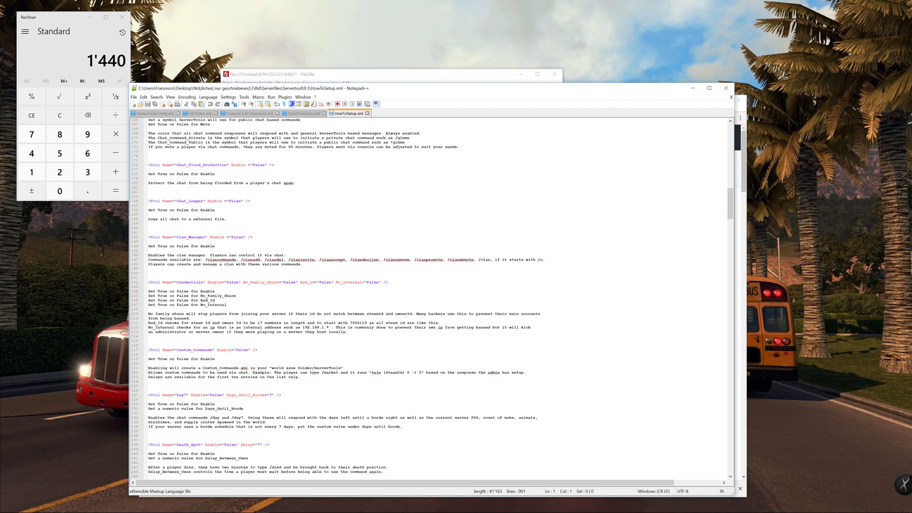
pyautogui.moveTo(350, 323); pyautogui.dragTo(375, 323)
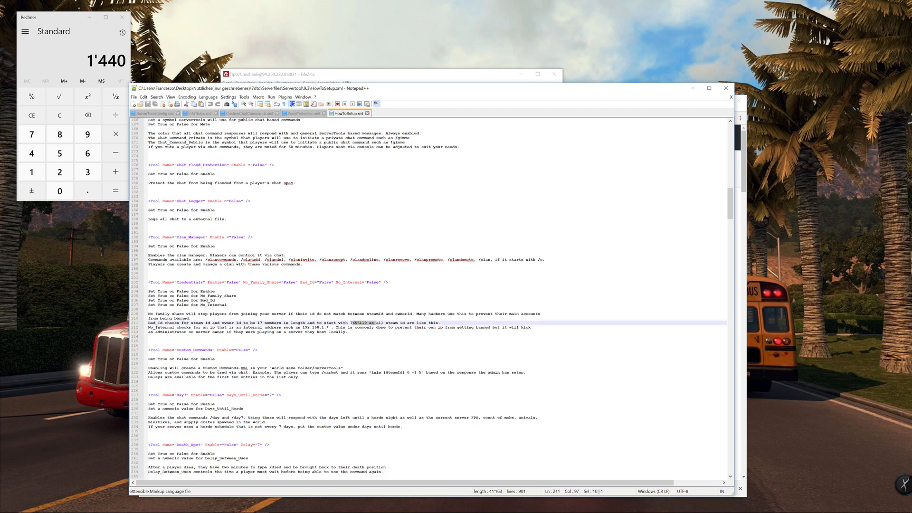
pyautogui.click(440, 323)
pyautogui.moveTo(302, 327); pyautogui.dragTo(334, 327)
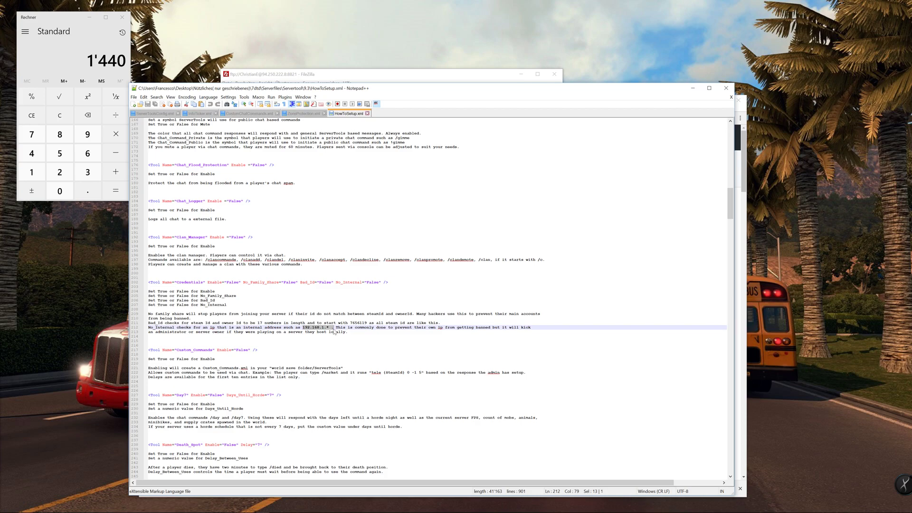
pyautogui.press('Right')
# View the ZoneProtection.xml and CustomChatCommands.xml tabs, returning to ServerToolsConfig.xml after each
pyautogui.click(301, 116)
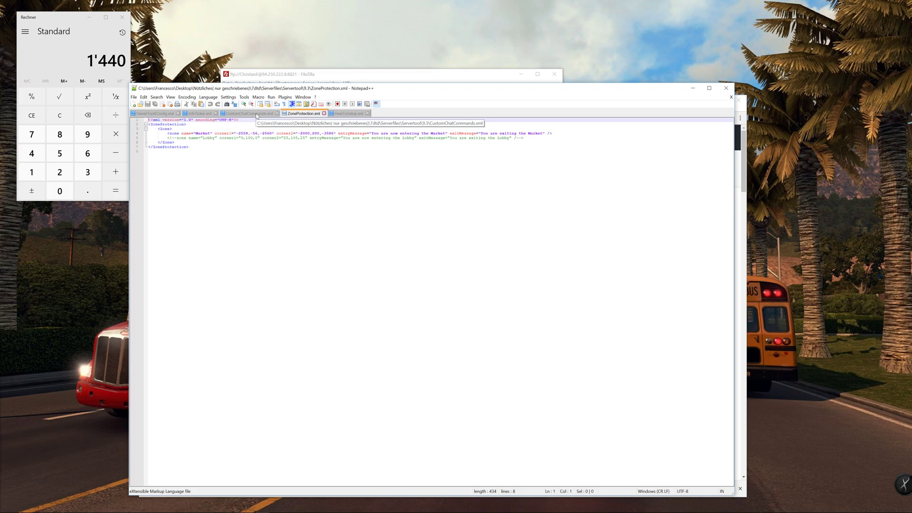
pyautogui.click(155, 113)
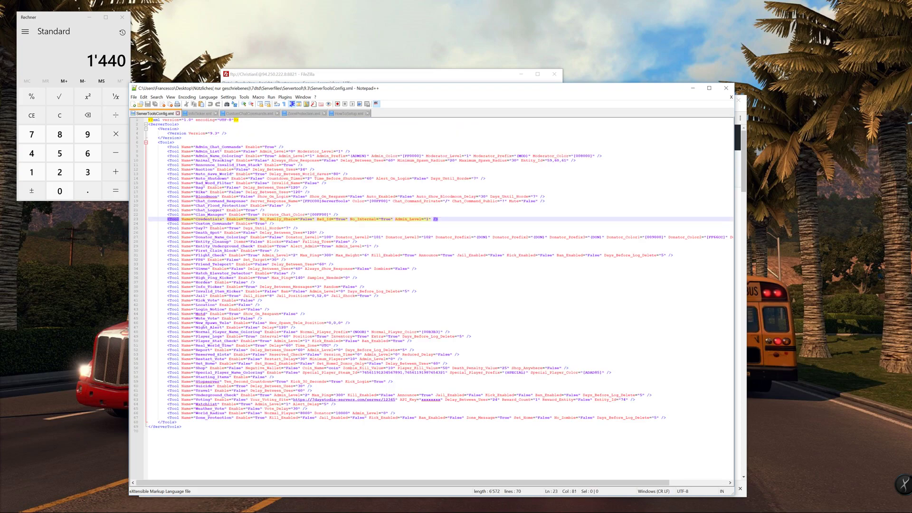
pyautogui.click(274, 224)
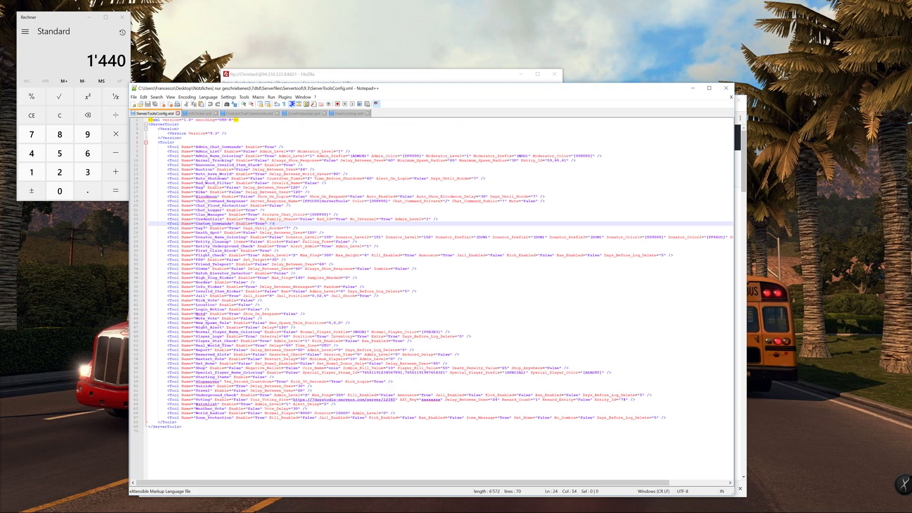
pyautogui.click(261, 115)
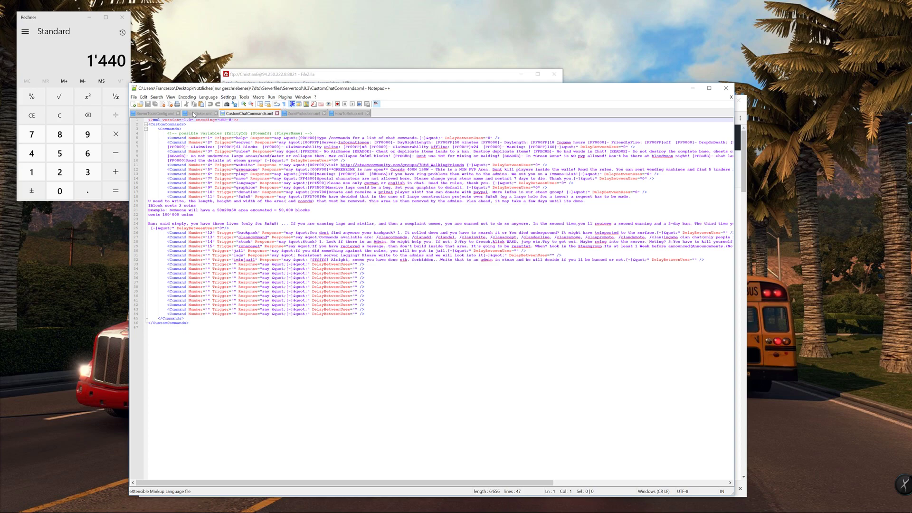
pyautogui.click(156, 114)
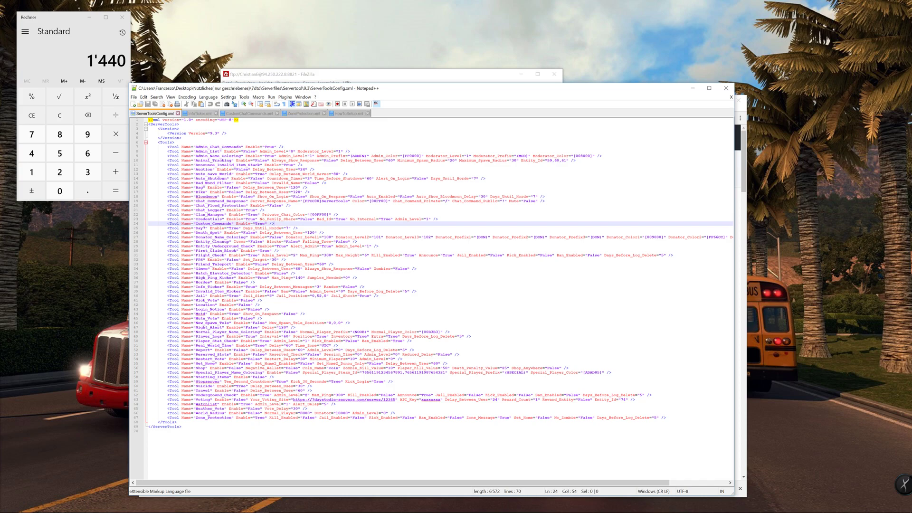
pyautogui.click(227, 232)
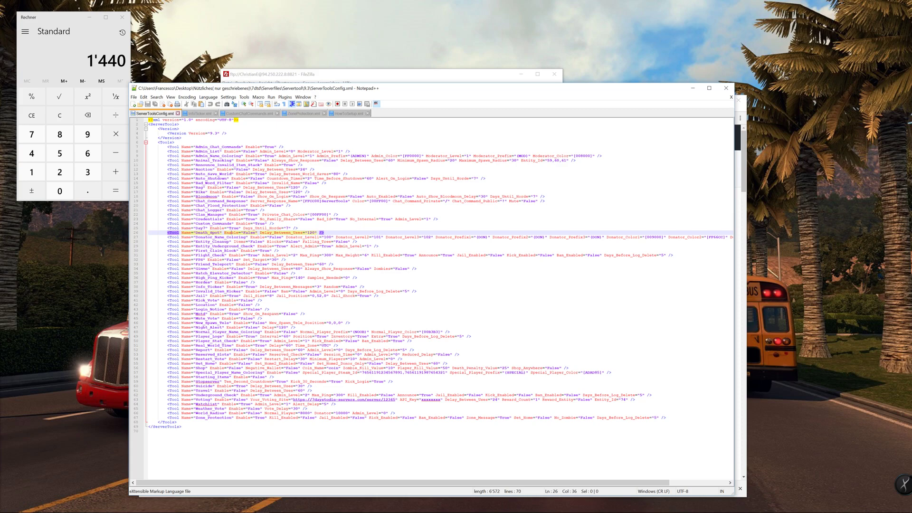
pyautogui.click(242, 237)
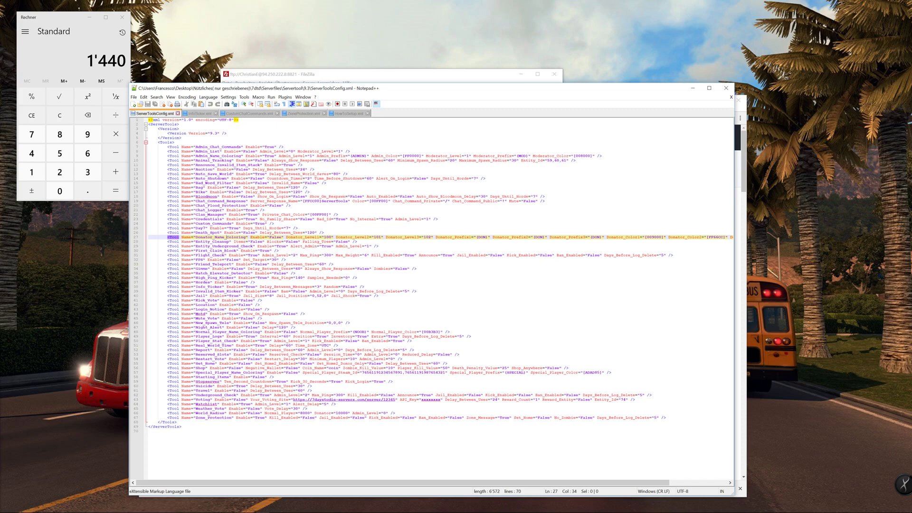
pyautogui.click(231, 241)
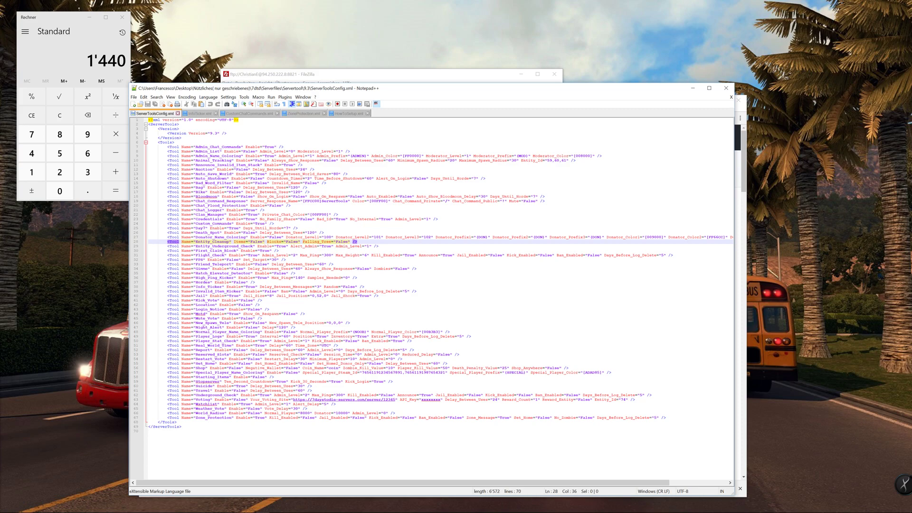
pyautogui.hotkey('shift', 'Right')
pyautogui.hotkey('shift', 'Right')
pyautogui.hotkey('shift', 'Right')
pyautogui.hotkey('shift', 'Right')
pyautogui.hotkey('shift', 'Right')
pyautogui.hotkey('shift', 'Right')
pyautogui.hotkey('shift', 'Right')
pyautogui.hotkey('shift', 'Right')
pyautogui.hotkey('shift', 'Right')
pyautogui.hotkey('shift', 'Right')
pyautogui.hotkey('shift', 'Right')
pyautogui.hotkey('shift', 'Right')
pyautogui.hotkey('shift', 'Right')
pyautogui.click(333, 264)
pyautogui.click(380, 246)
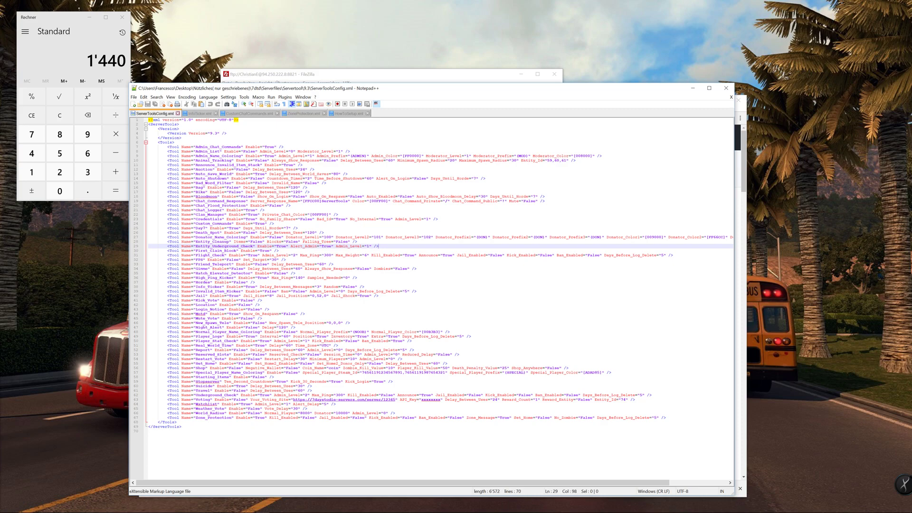
pyautogui.click(279, 250)
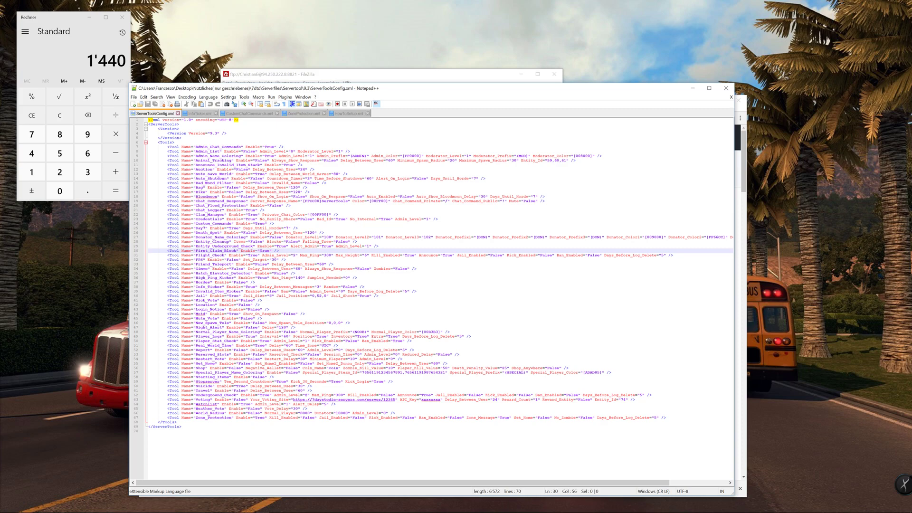
pyautogui.click(277, 251)
pyautogui.click(278, 255)
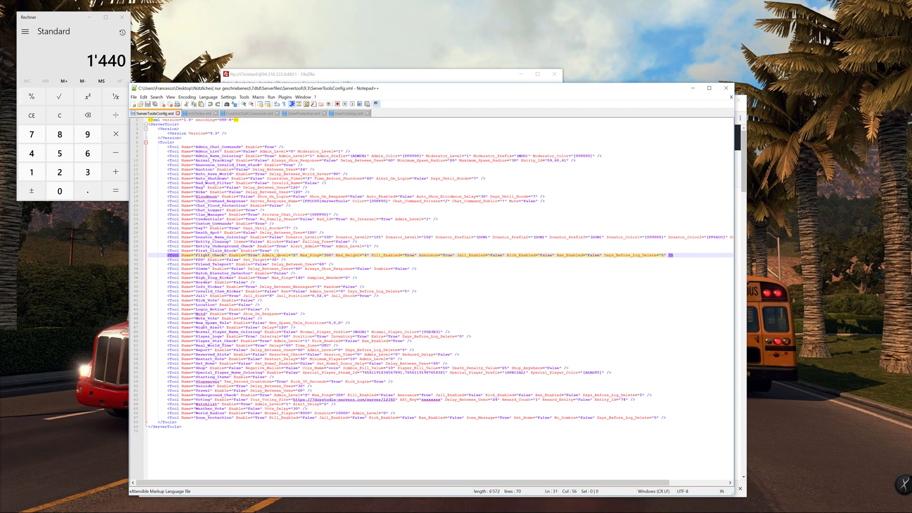
pyautogui.click(239, 260)
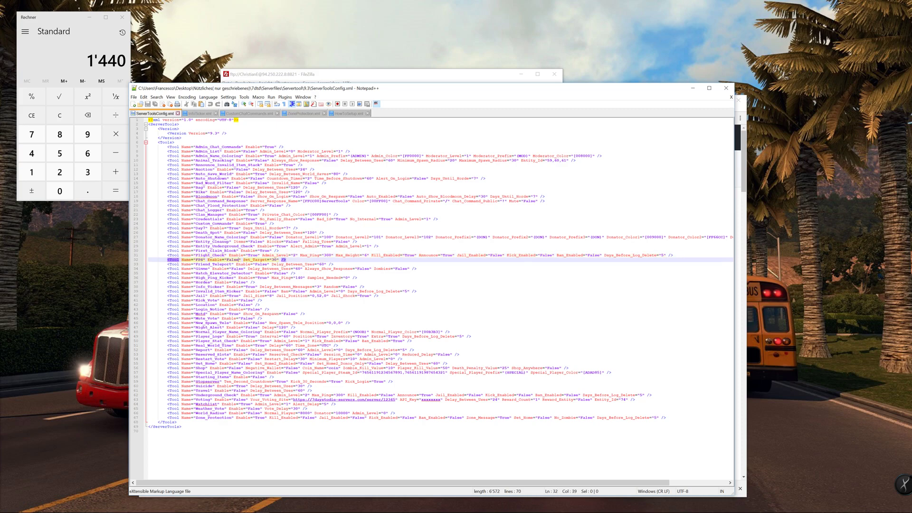
pyautogui.click(286, 260)
pyautogui.click(248, 264)
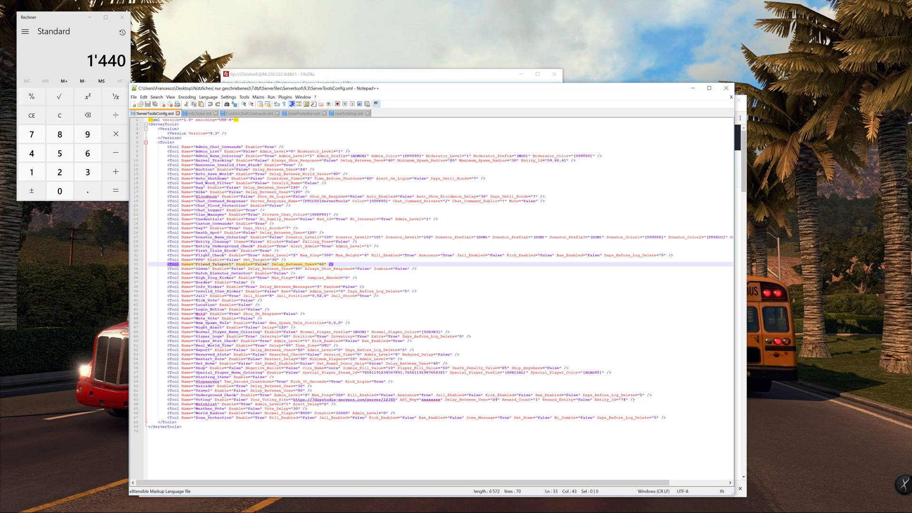
pyautogui.click(202, 268)
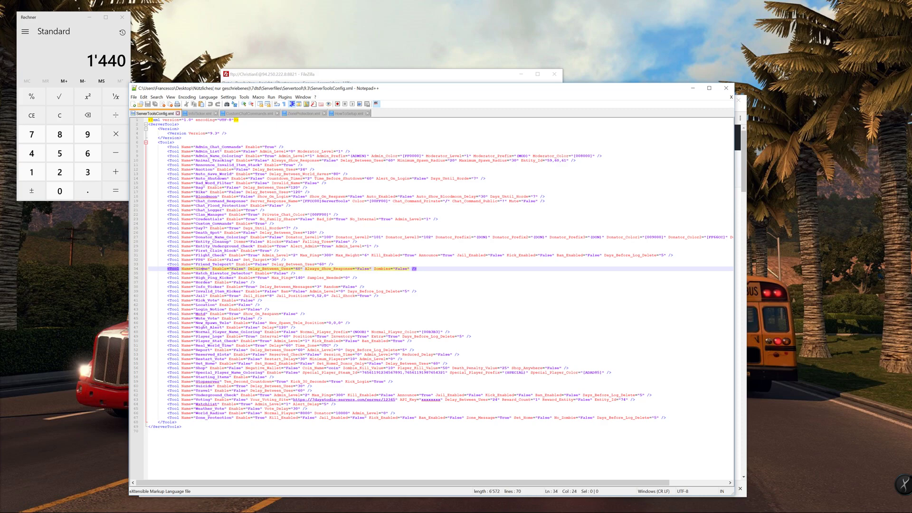
pyautogui.click(417, 269)
pyautogui.click(295, 273)
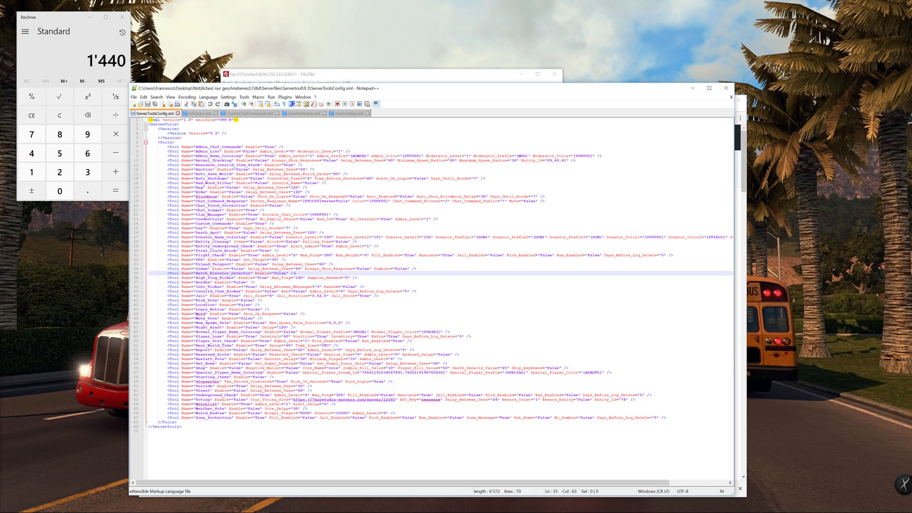
pyautogui.click(357, 277)
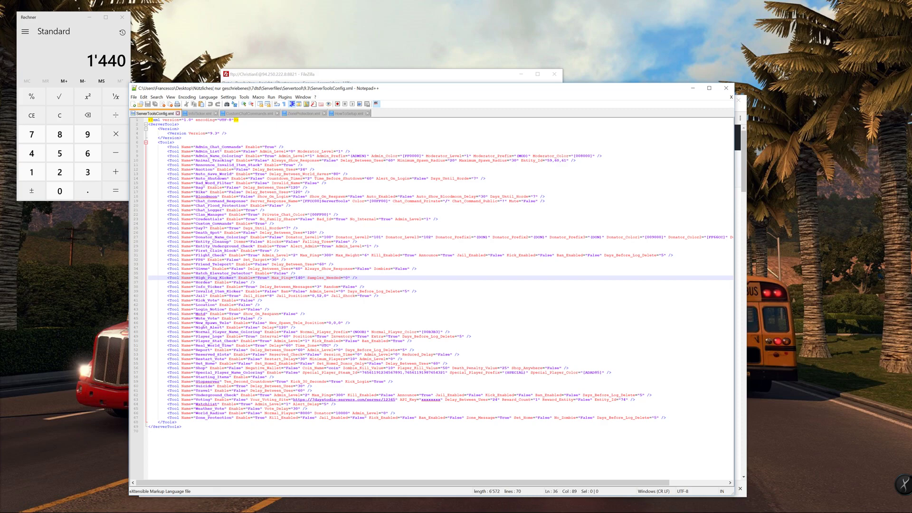
# Change the Hordes tool's Enable value on line 37 from False to True
pyautogui.doubleClick(240, 282)
pyautogui.write('True')
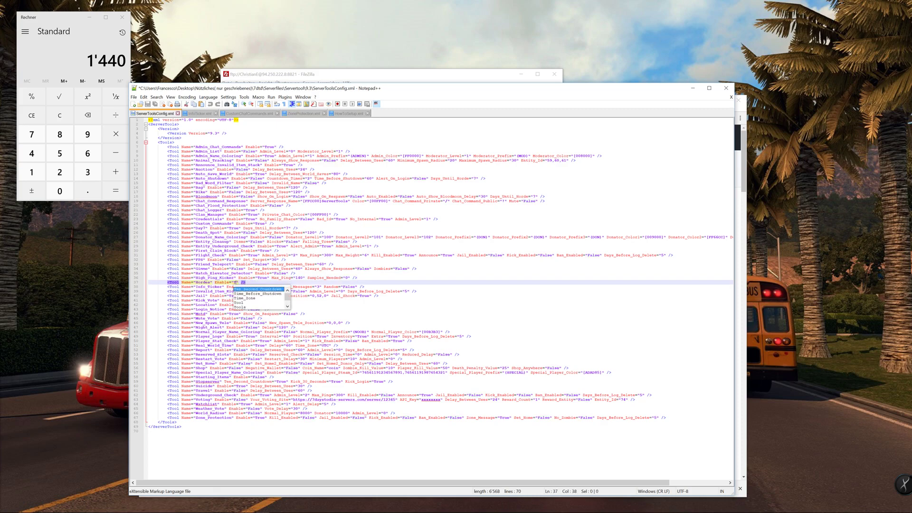
pyautogui.press('Escape')
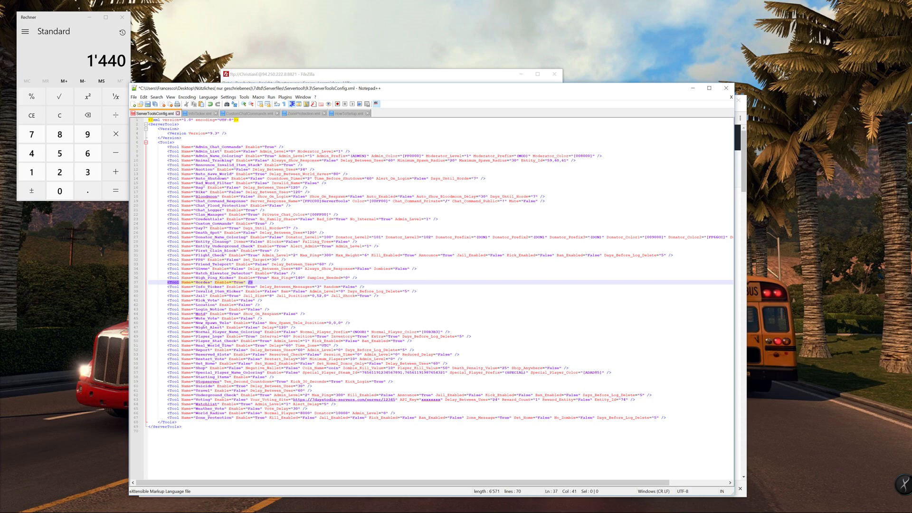
pyautogui.click(253, 282)
pyautogui.click(227, 287)
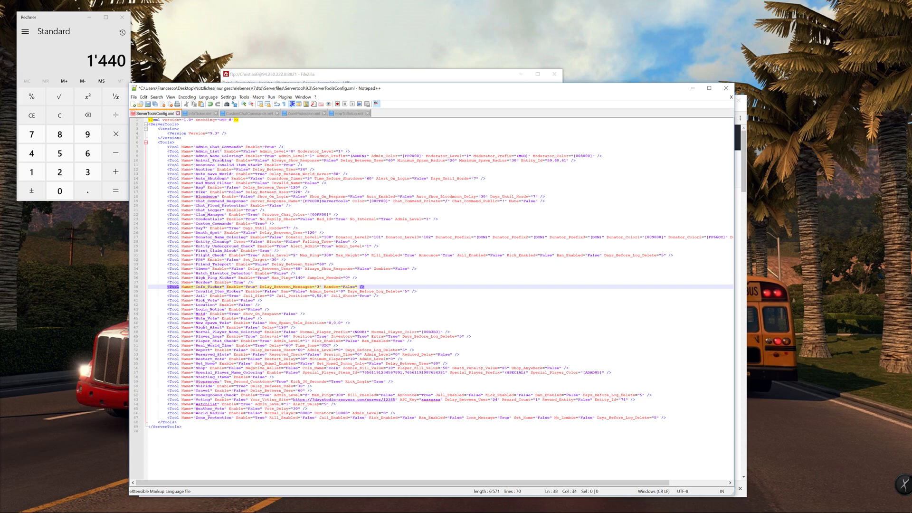
pyautogui.click(209, 113)
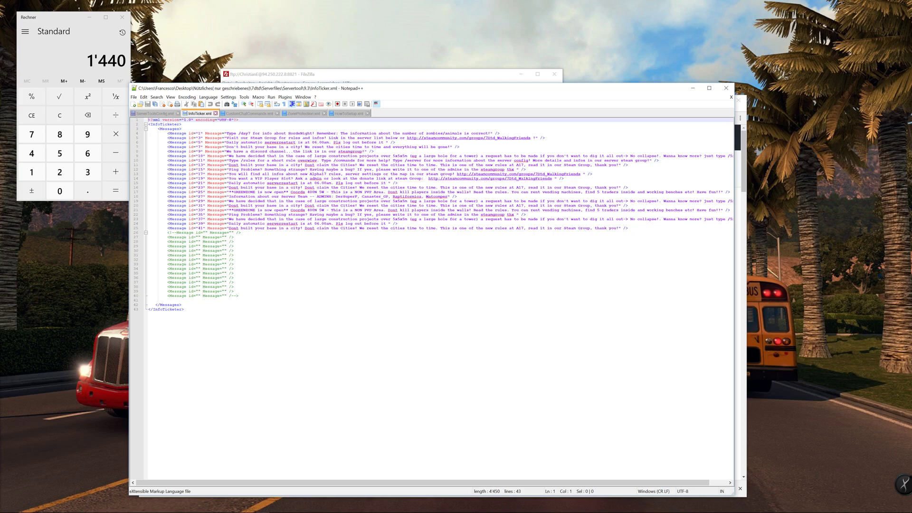
pyautogui.click(155, 114)
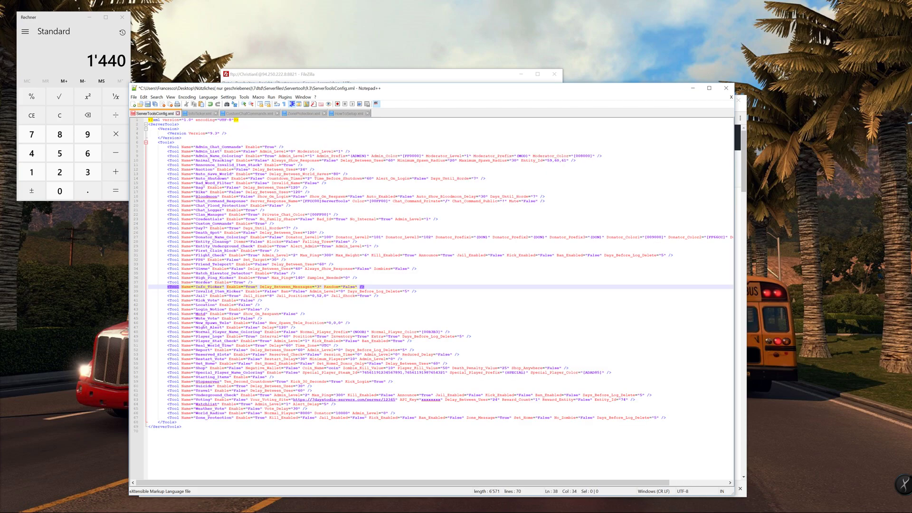
pyautogui.click(207, 291)
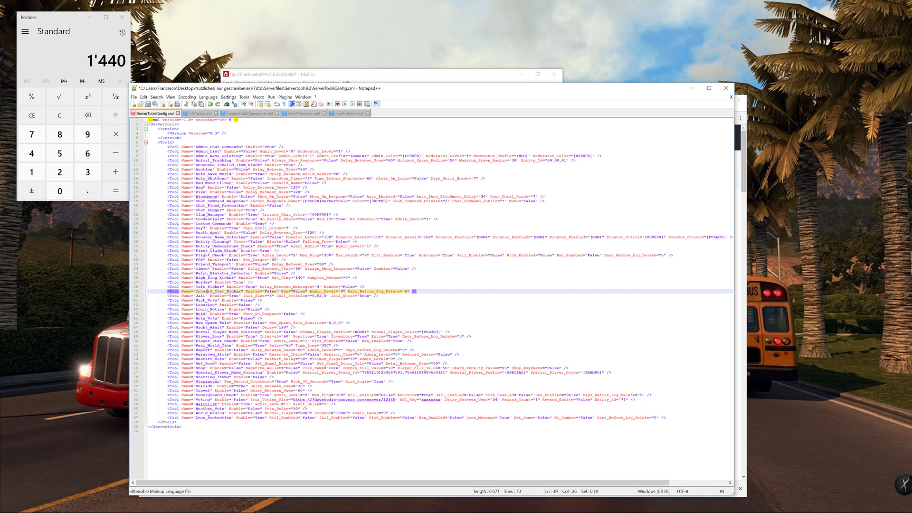
pyautogui.click(252, 296)
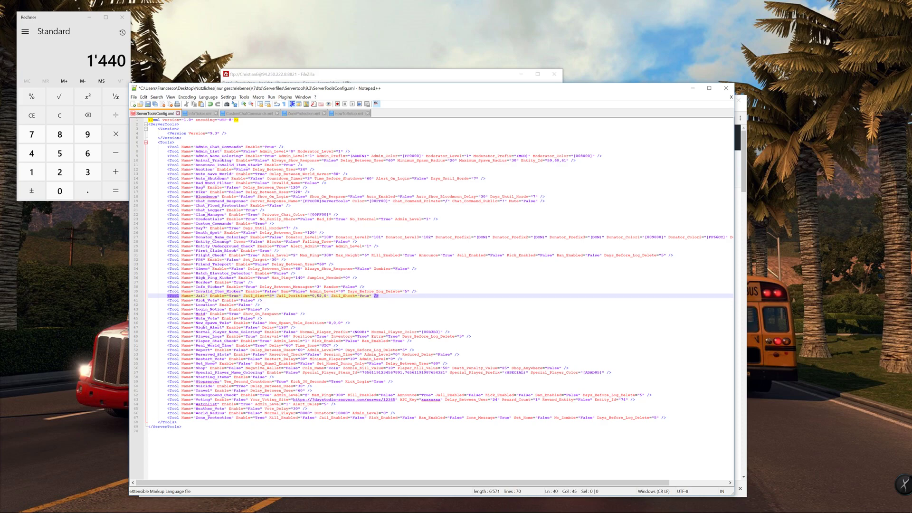
pyautogui.click(262, 301)
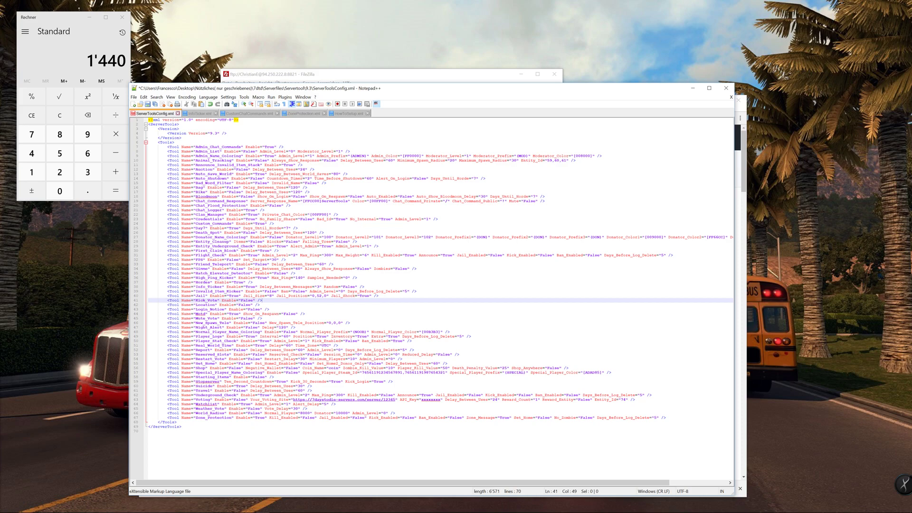
pyautogui.moveTo(457, 255); pyautogui.dragTo(507, 255)
pyautogui.click(363, 286)
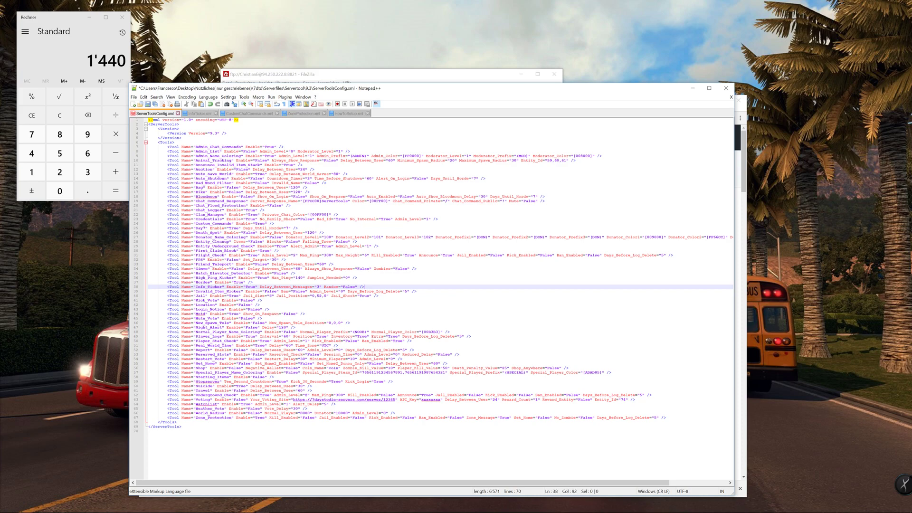
pyautogui.click(238, 300)
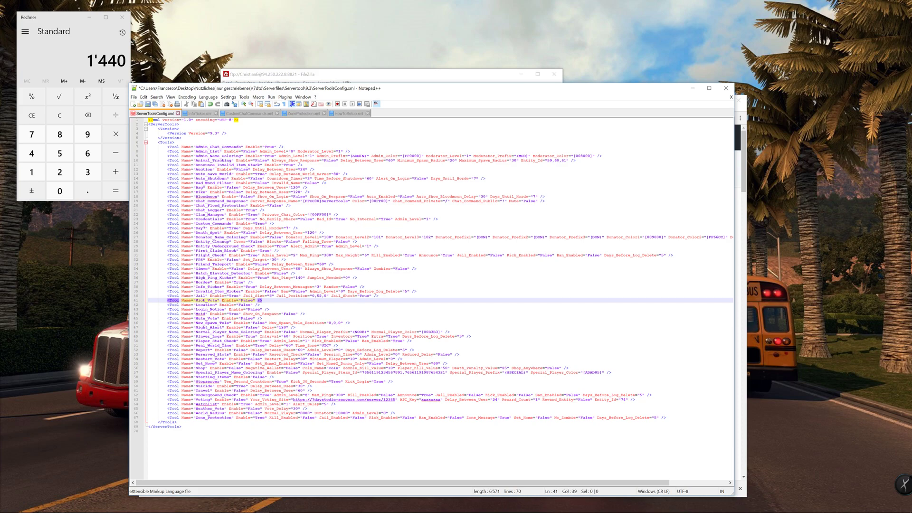
pyautogui.click(238, 305)
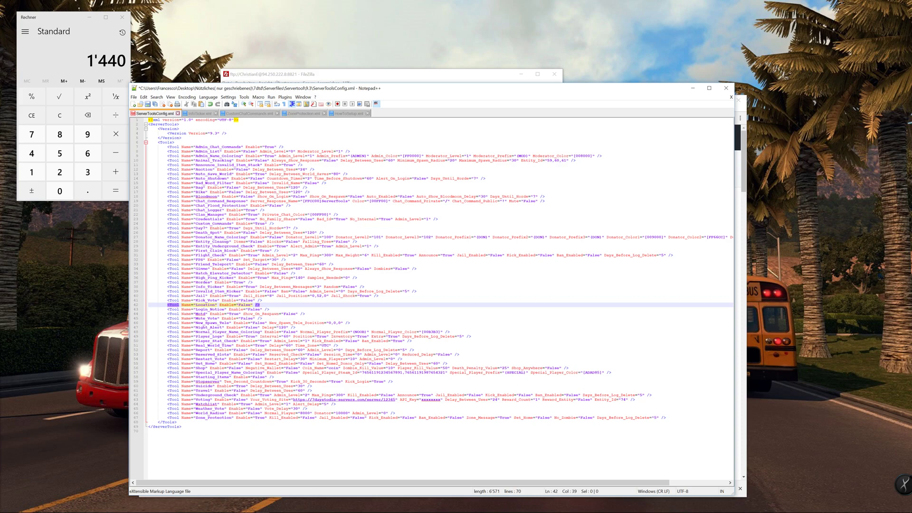
pyautogui.click(269, 309)
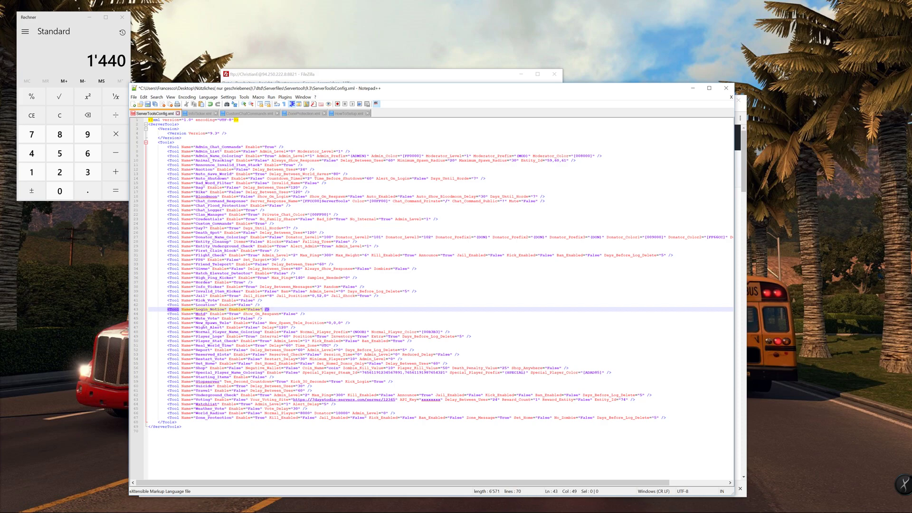
pyautogui.click(305, 314)
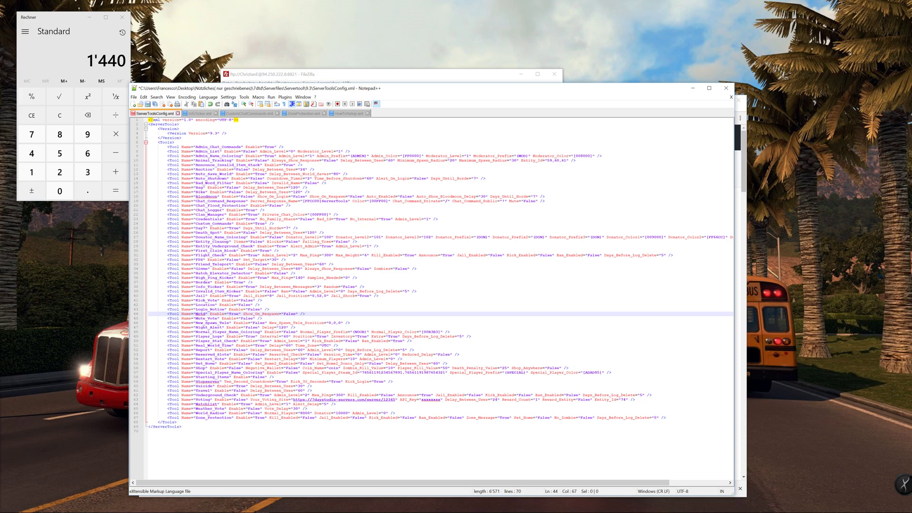
pyautogui.press('Down')
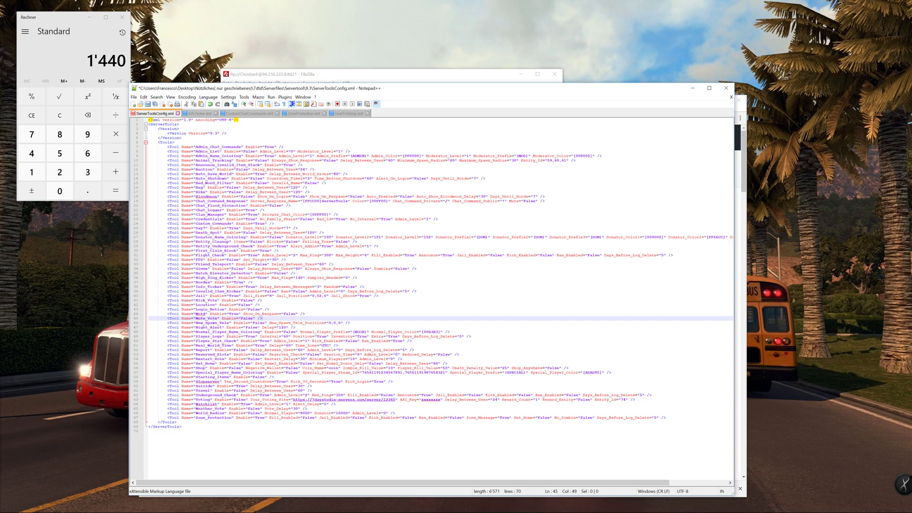
pyautogui.click(350, 323)
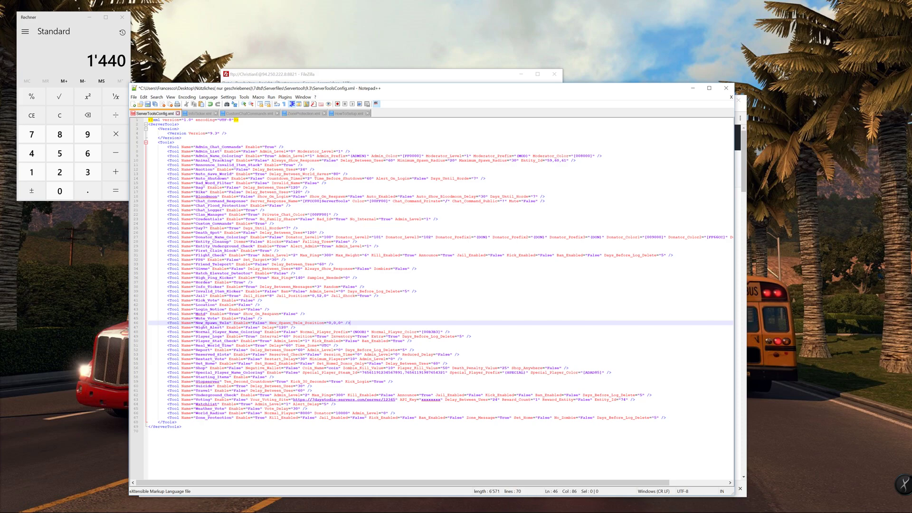
pyautogui.moveTo(330, 323); pyautogui.dragTo(348, 323)
pyautogui.click(350, 323)
pyautogui.press('Down')
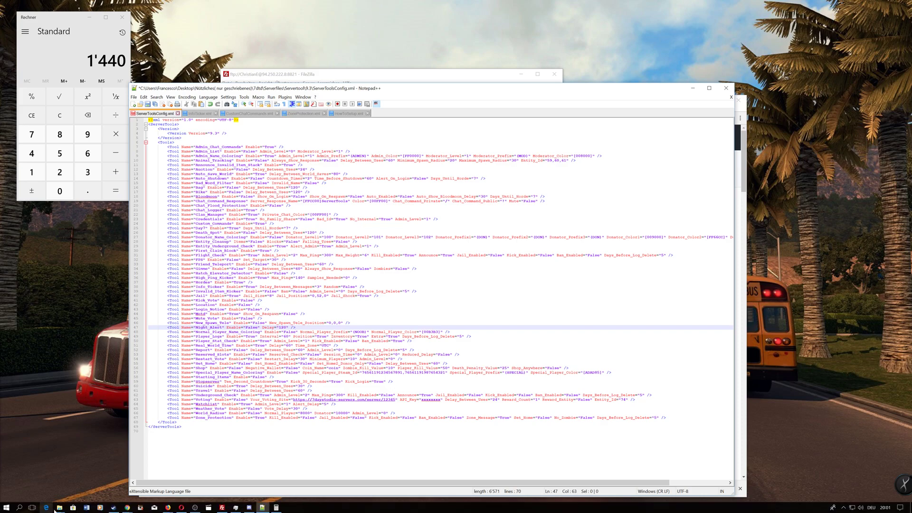
# Open PlayerLog_4-5-2018 from the log's PlayerLogs folder in Windows Notepad
pyautogui.moveTo(56, 509)
pyautogui.click(117, 481)
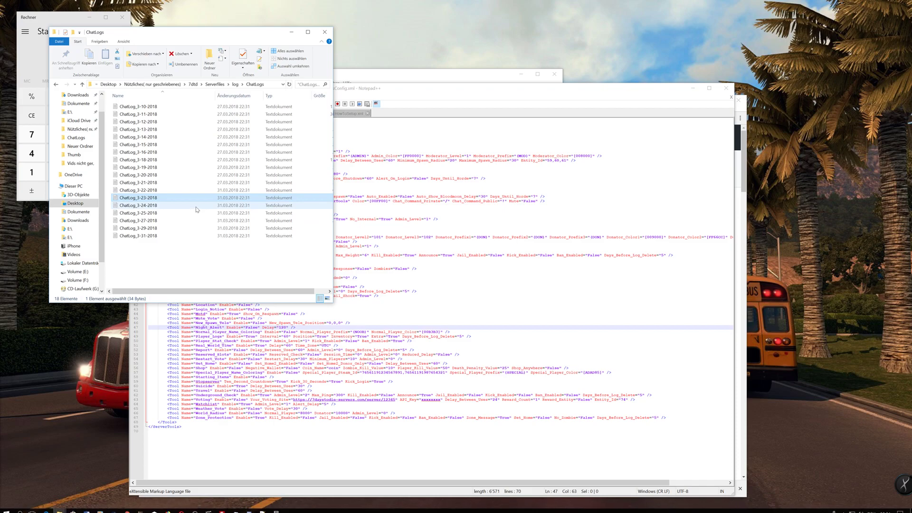
pyautogui.click(235, 84)
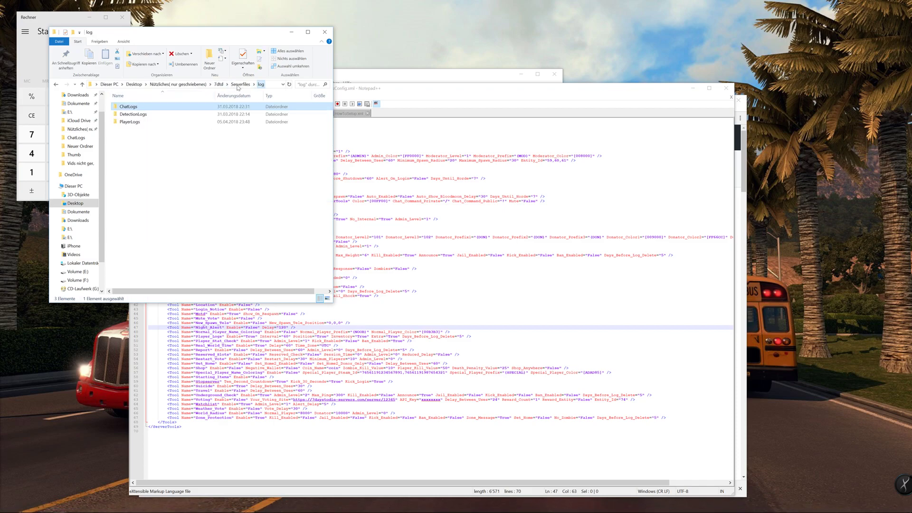
pyautogui.doubleClick(176, 122)
pyautogui.doubleClick(175, 115)
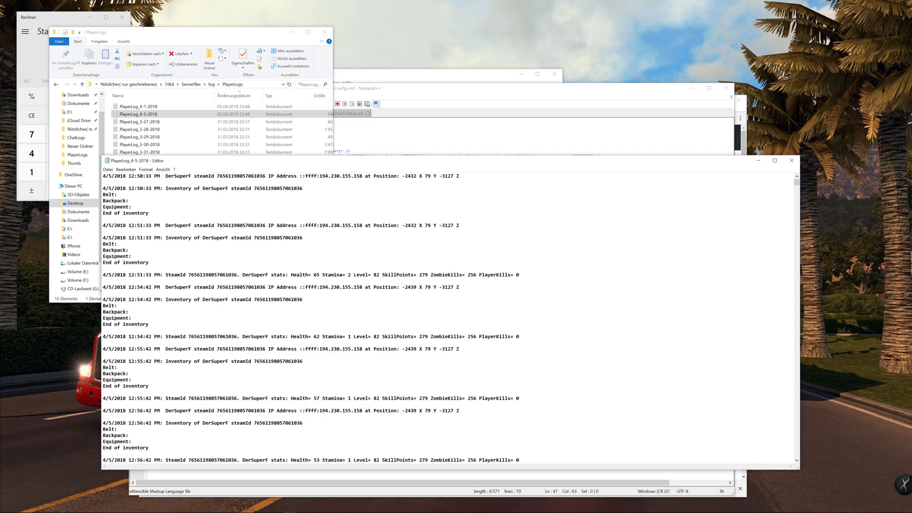
# Mark a login and inventory entry, then the Backpack and Equipment lines, in the player log
pyautogui.moveTo(166, 225); pyautogui.dragTo(149, 263)
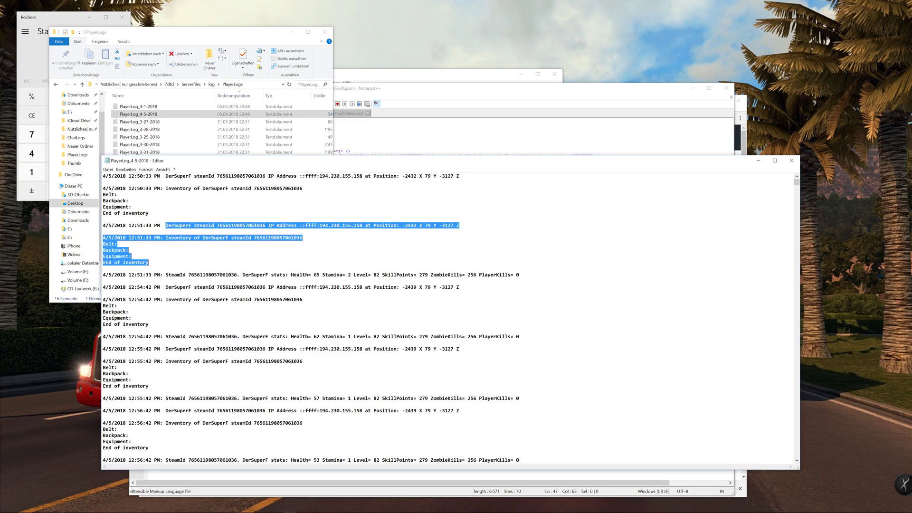
pyautogui.press('Right')
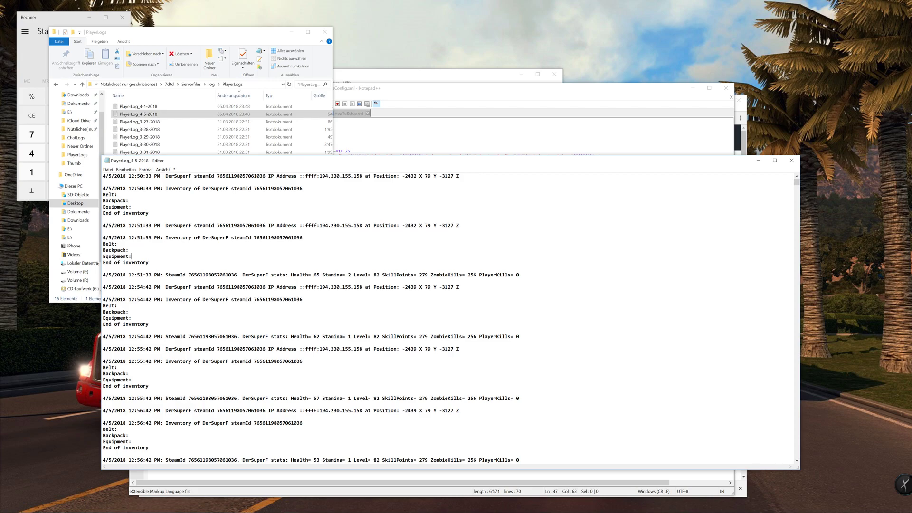
pyautogui.hotkey('shift', 'Down')
pyautogui.hotkey('shift', 'Down')
pyautogui.press('Right')
# Close the player log and place the cursor on the Player_Stat_Check entry at lines 50–51 of ServerToolsConfig.xml
pyautogui.click(791, 161)
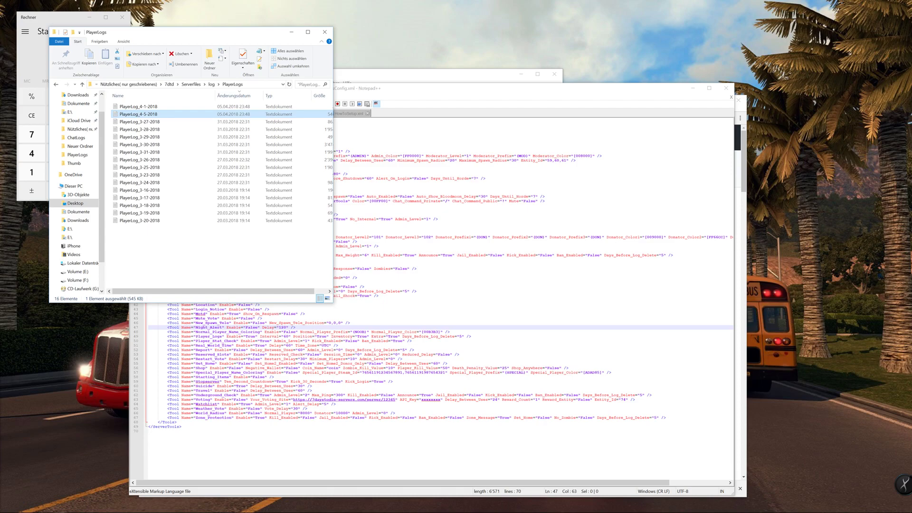
pyautogui.click(151, 430)
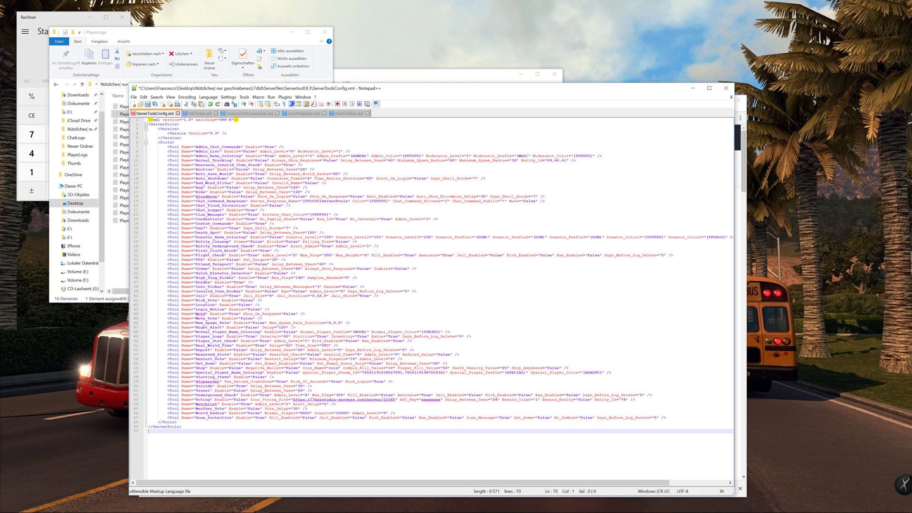
pyautogui.click(307, 341)
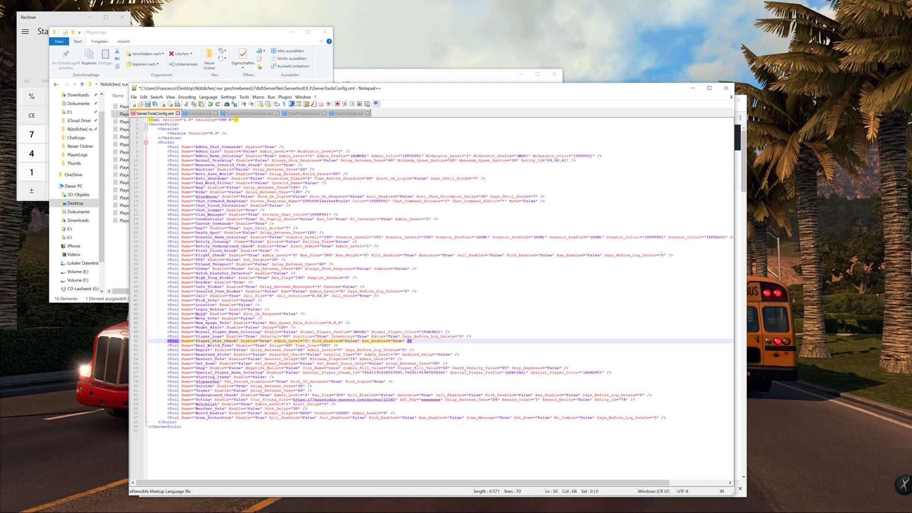
pyautogui.click(340, 345)
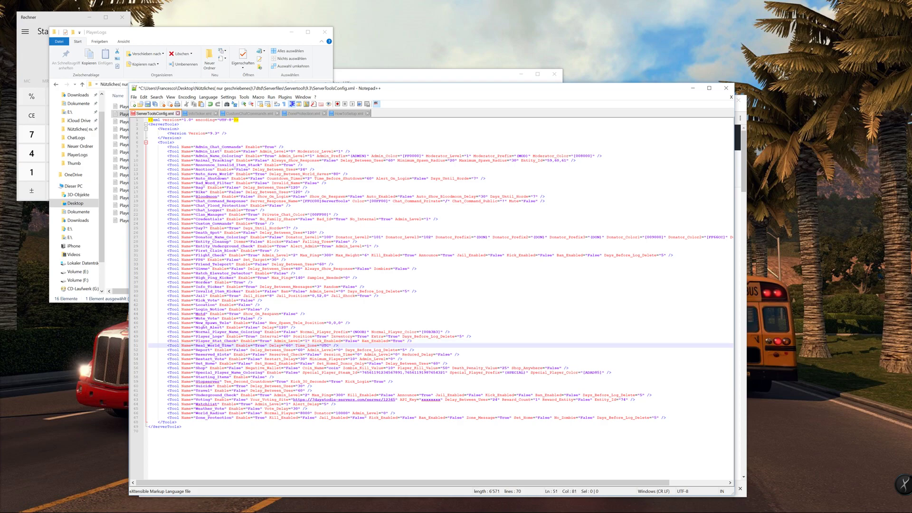
pyautogui.click(312, 341)
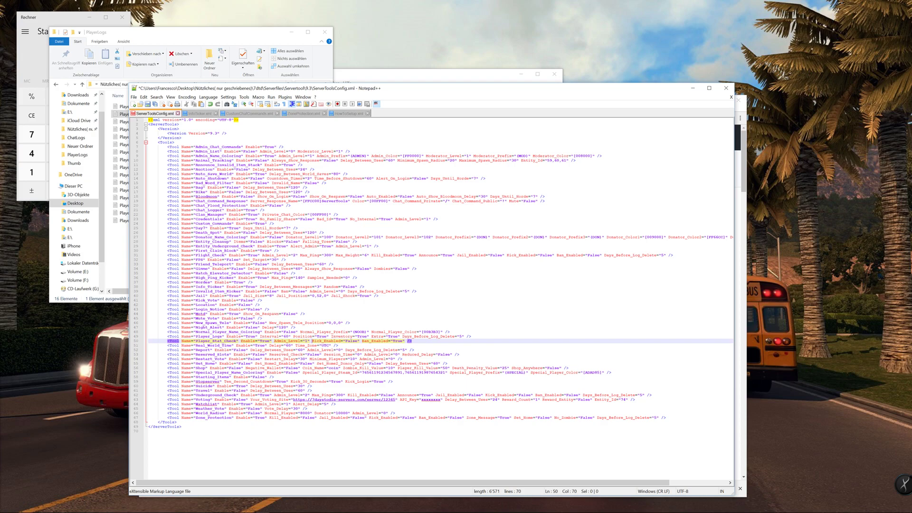
# Select the Player_Stat_Check kick and ban settings through line 51, then move to the Report entry
pyautogui.moveTo(343, 340); pyautogui.dragTo(338, 345)
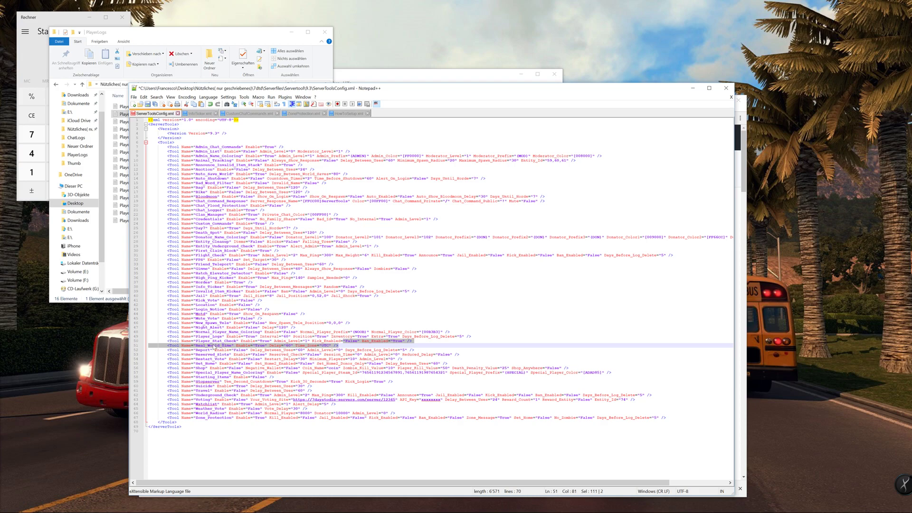
pyautogui.click(293, 346)
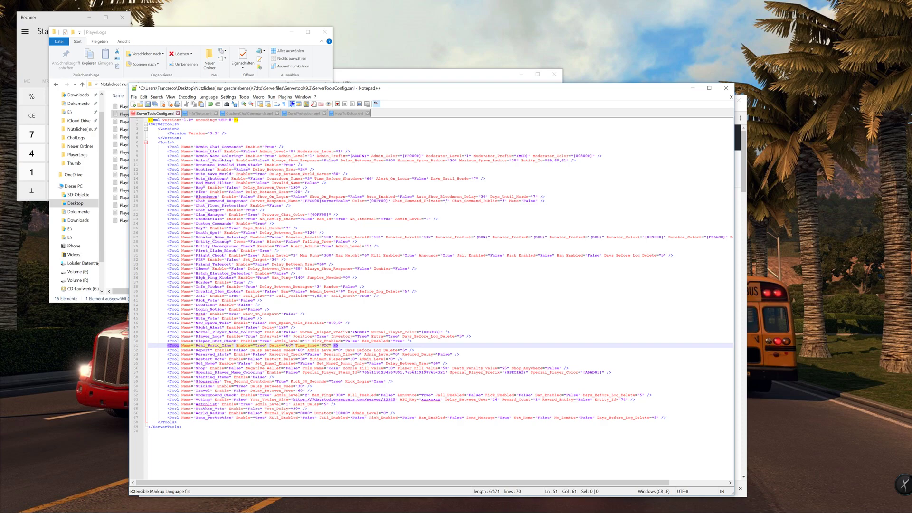
pyautogui.click(414, 350)
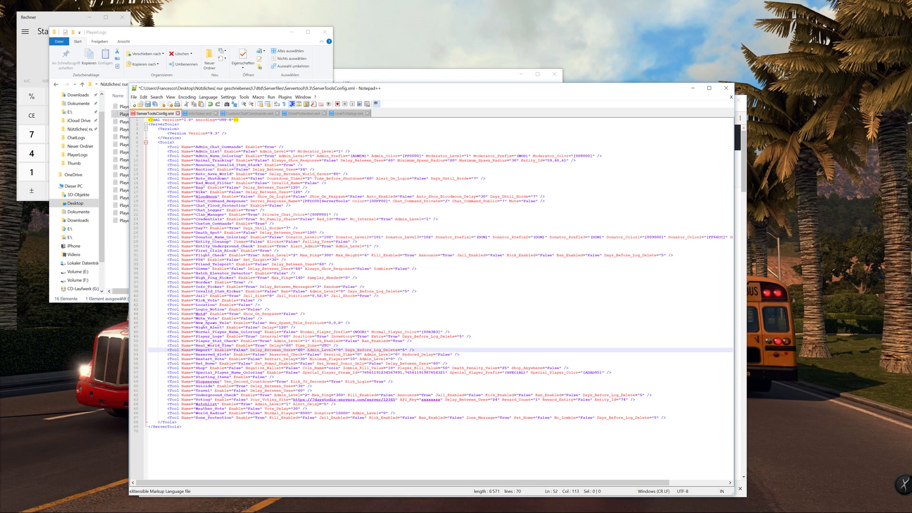
# Set the Report tool's Enable to True and change its Admin_Level from 1 to 0
pyautogui.doubleClick(240, 350)
pyautogui.write('Tru')
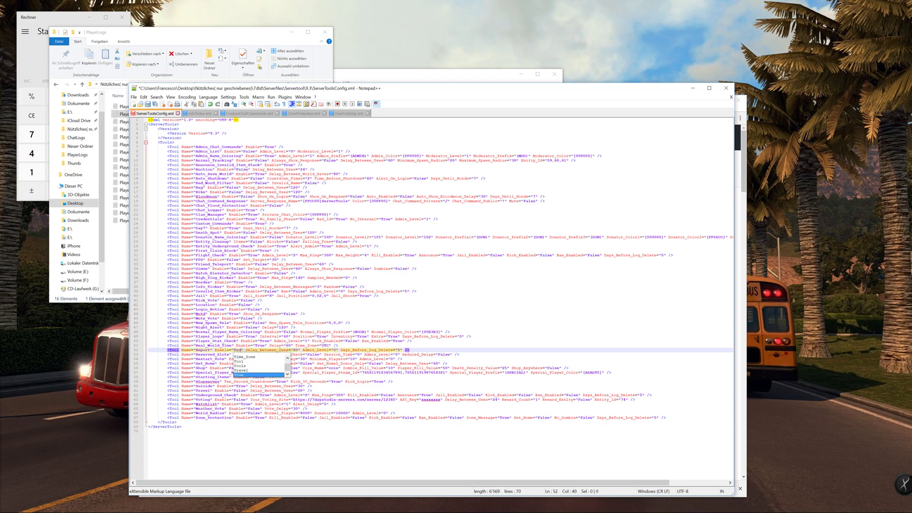
pyautogui.press('Return')
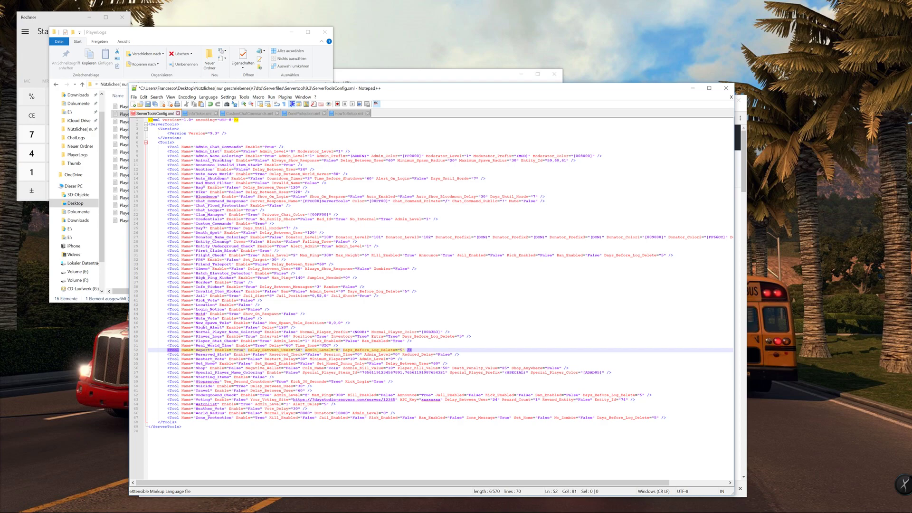
pyautogui.press('BackSpace')
pyautogui.write('0')
pyautogui.click(411, 350)
pyautogui.click(234, 354)
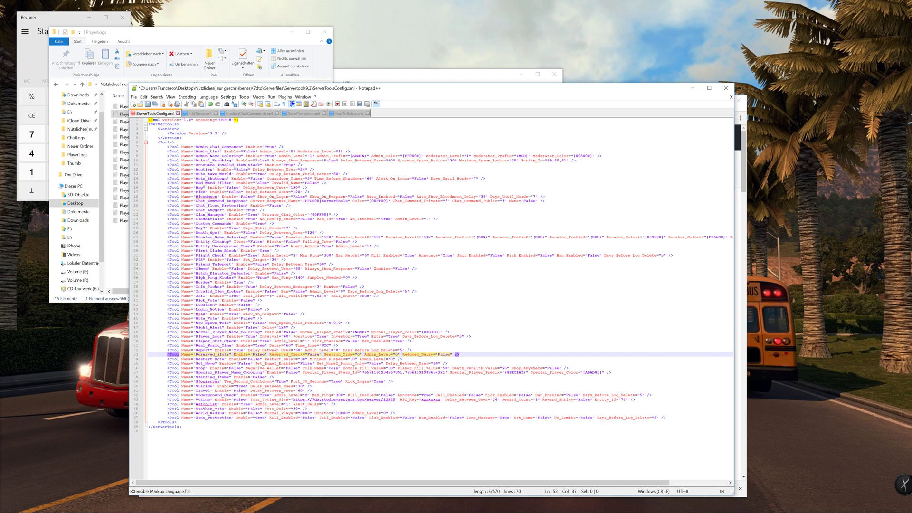
pyautogui.press('Down')
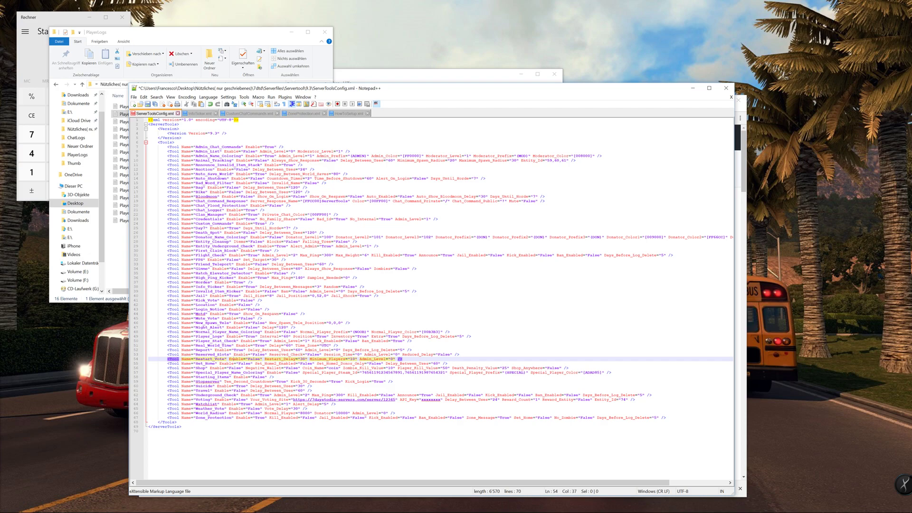
pyautogui.click(232, 364)
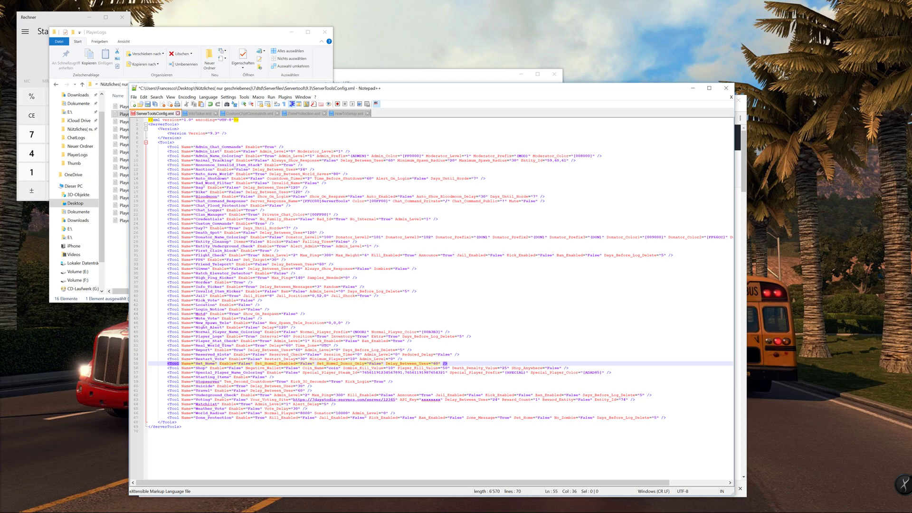
pyautogui.click(220, 368)
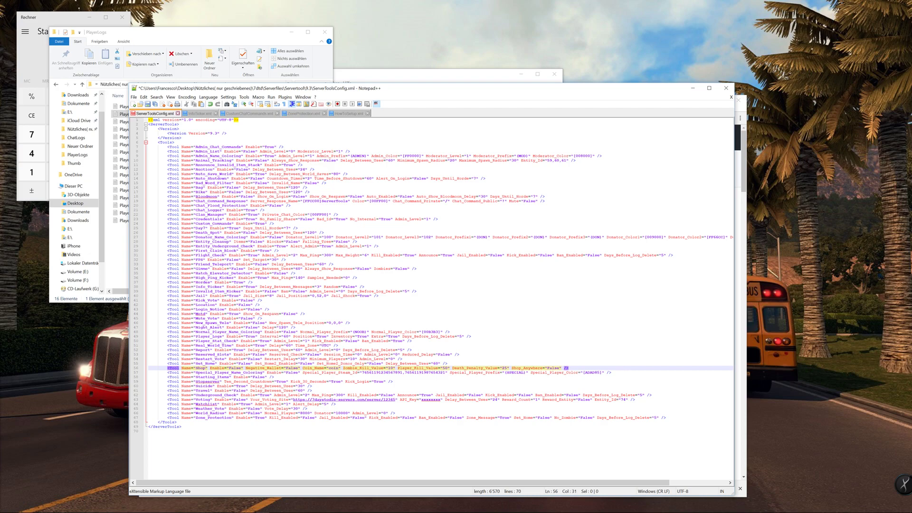
pyautogui.click(257, 373)
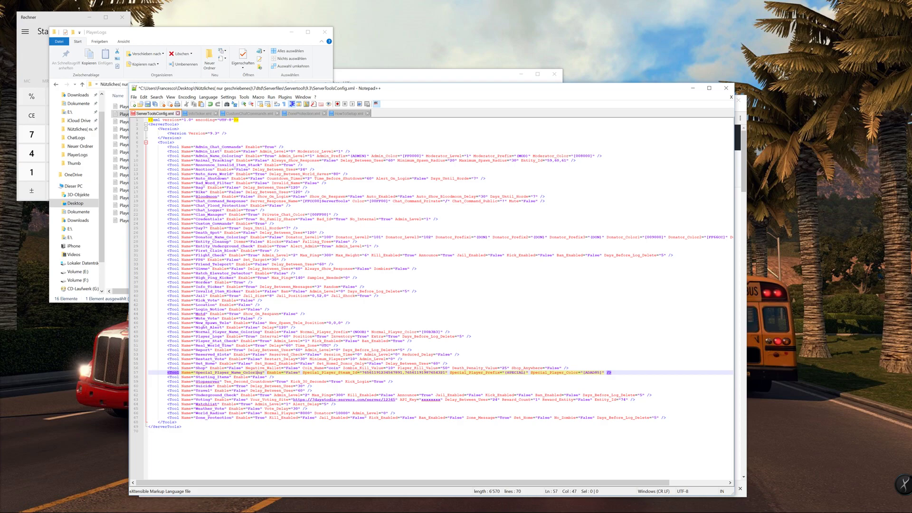
pyautogui.click(231, 376)
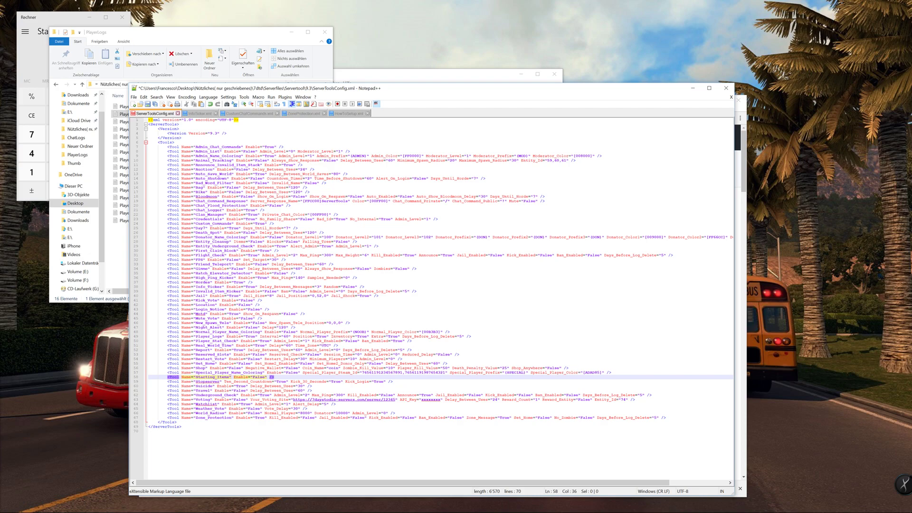
pyautogui.click(224, 381)
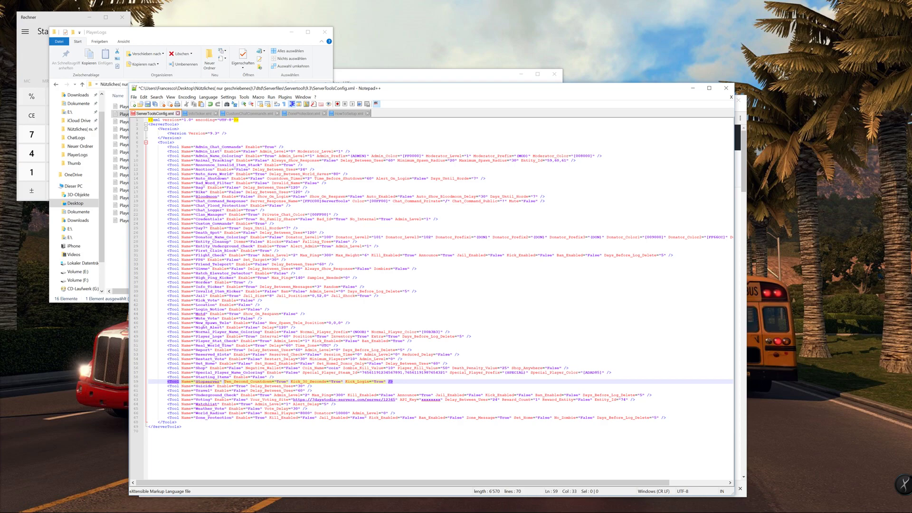
pyautogui.press('Down')
pyautogui.press('Down')
pyautogui.press('Down')
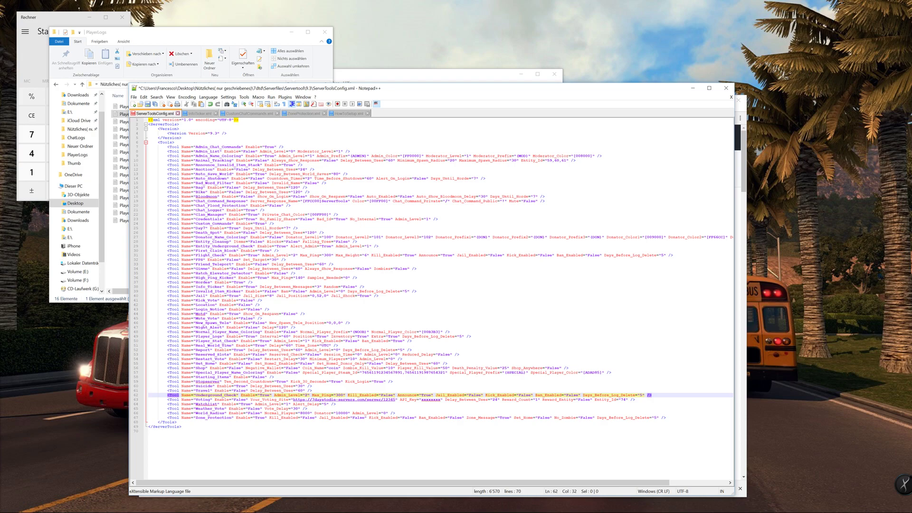
pyautogui.click(224, 400)
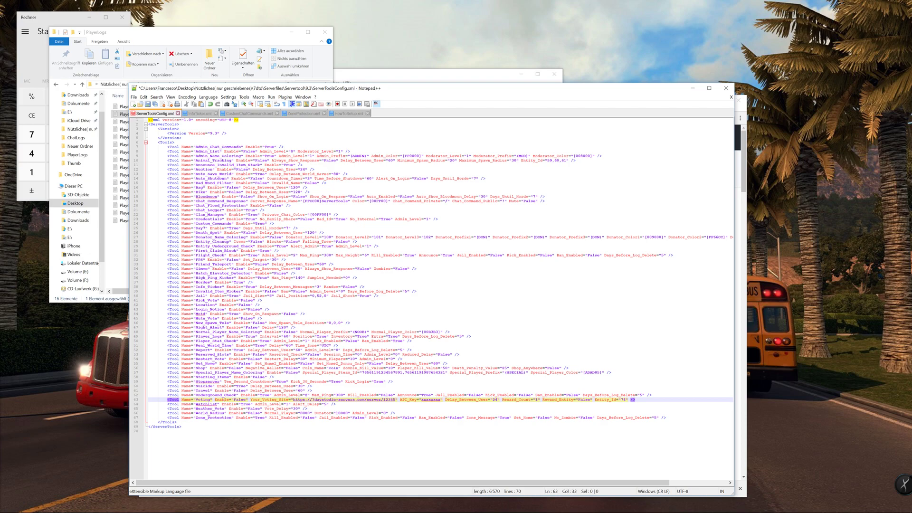
# Switch to ZoneProtection.xml to view its Market zone and commented-out Lobby zone
pyautogui.click(217, 404)
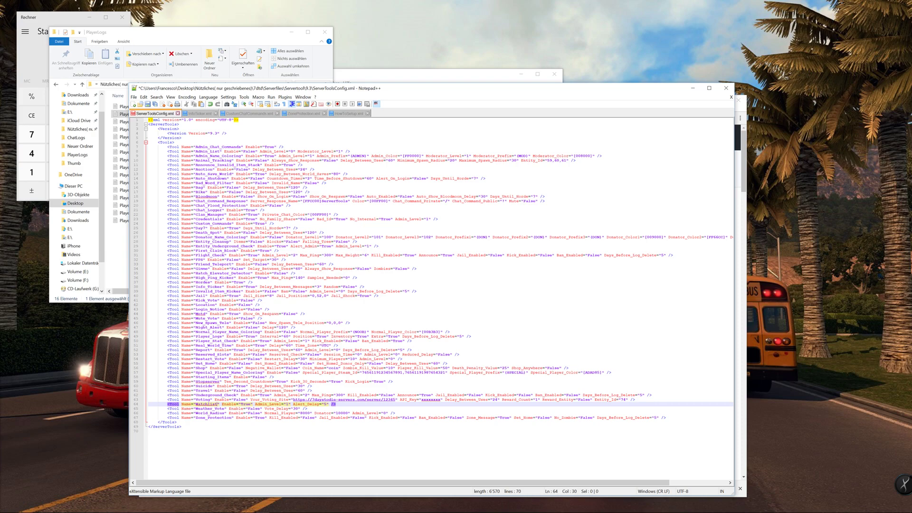
pyautogui.click(304, 114)
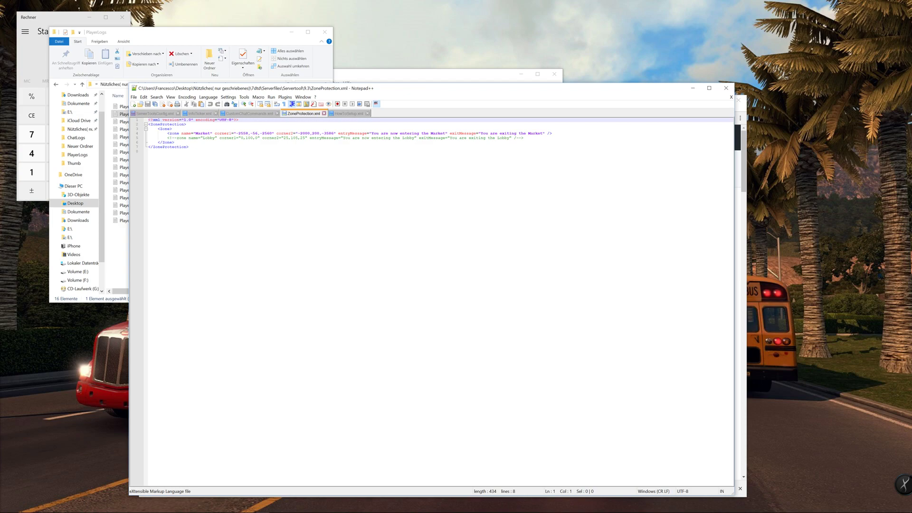
# Return to ServerToolsConfig.xml with its Watchlist and Zone_Protection entries
pyautogui.click(163, 114)
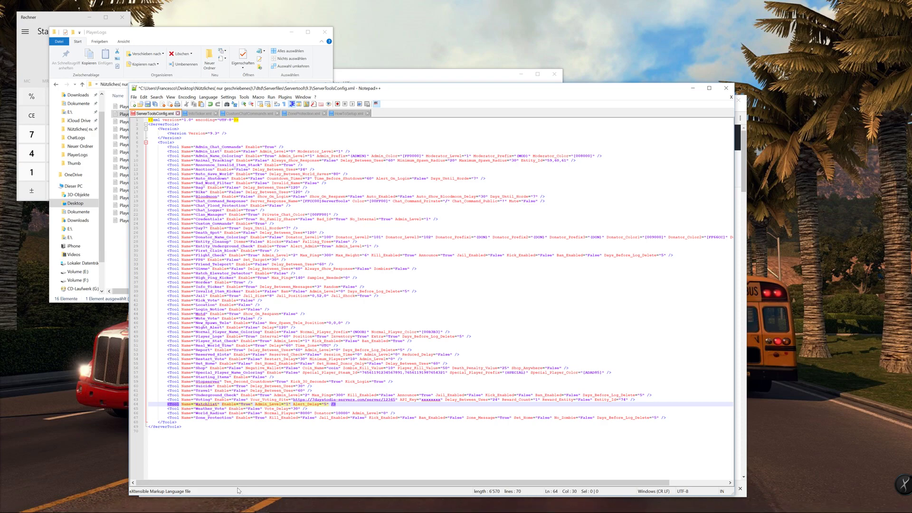
# Bring FileZilla forward, then put the Notepad++ editor with ServerToolsConfig.xml back in front
pyautogui.click(223, 507)
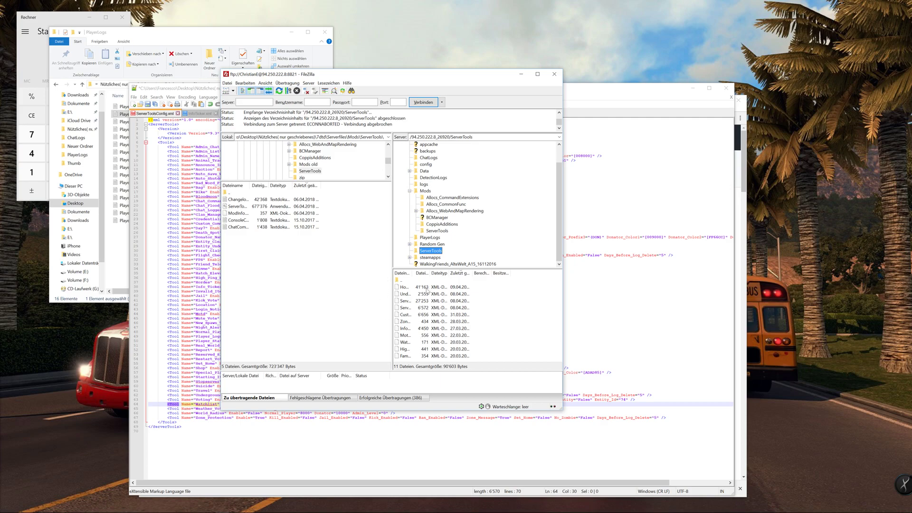
pyautogui.click(148, 431)
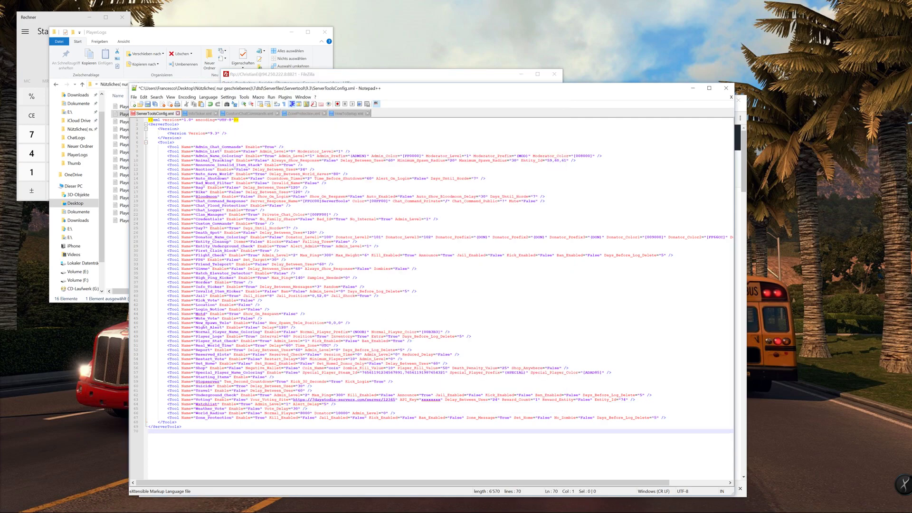